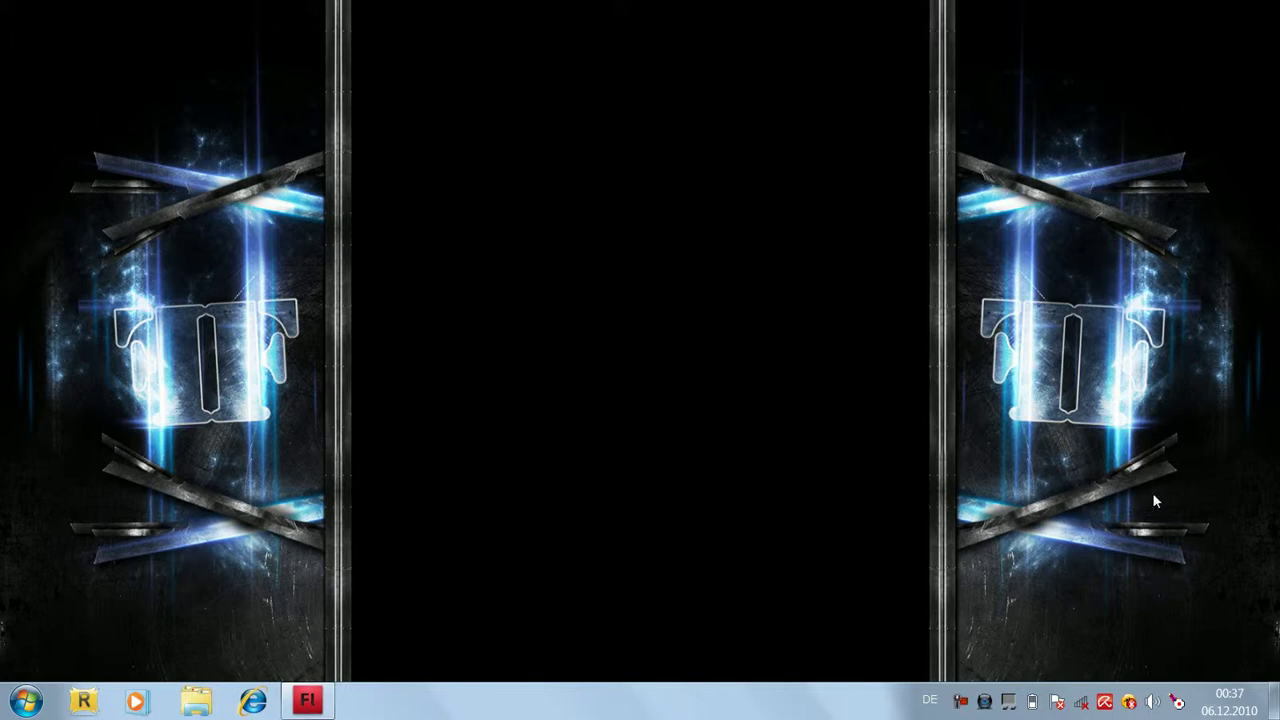
Step: Switch to Adobe Flash CS4 and create a new Flash File (ActionScript 3.0)
left_click(312, 701)
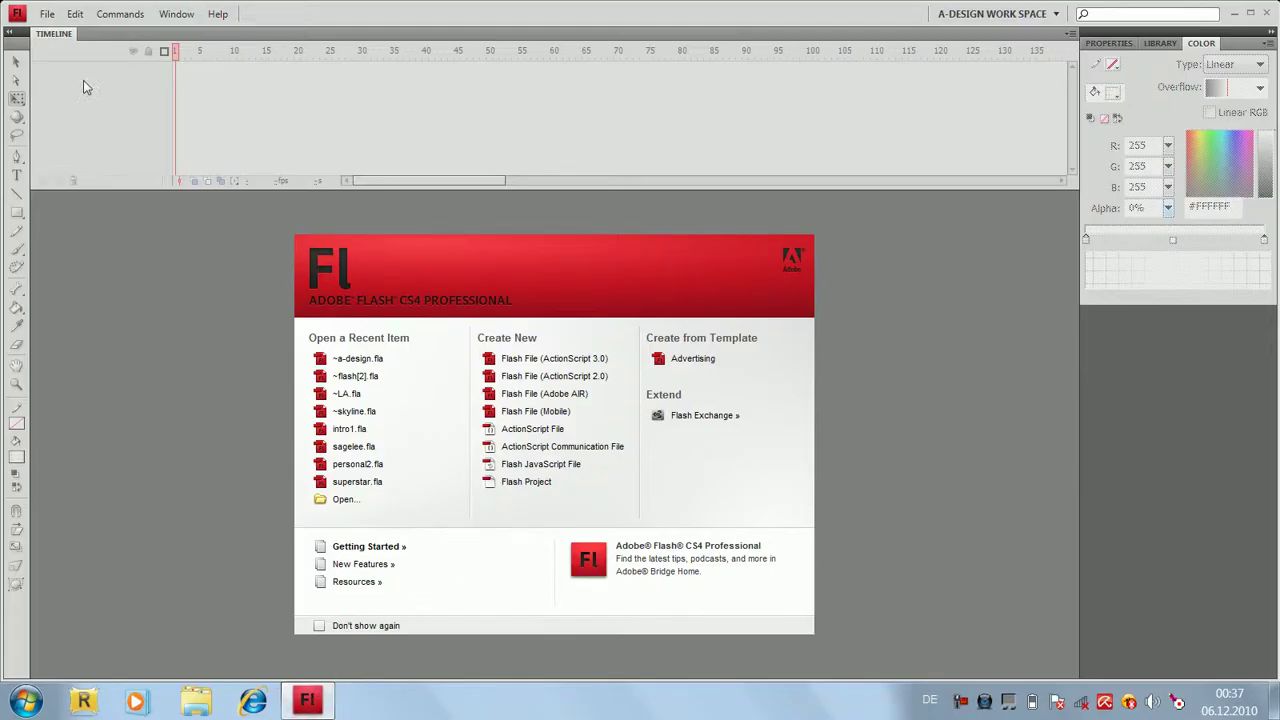
left_click(573, 360)
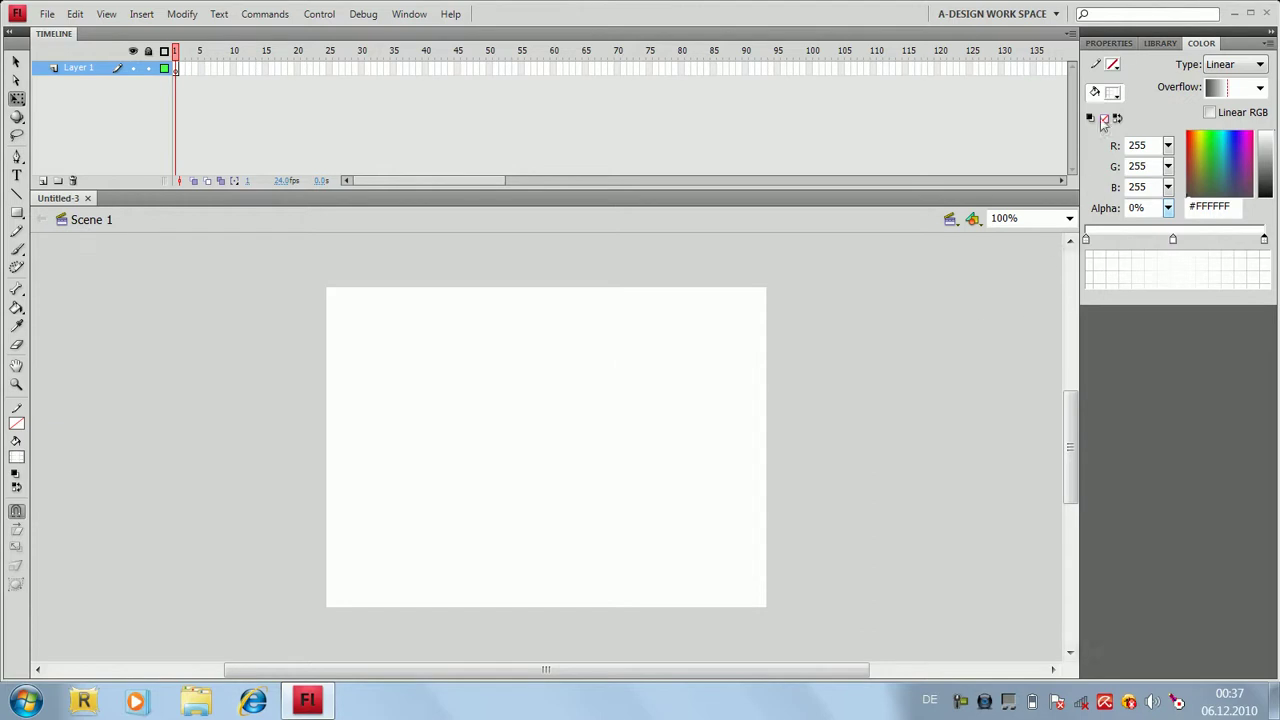
Step: Set the document dimensions to 1280 px wide by 720 px high in the Document Properties
left_click(1112, 44)
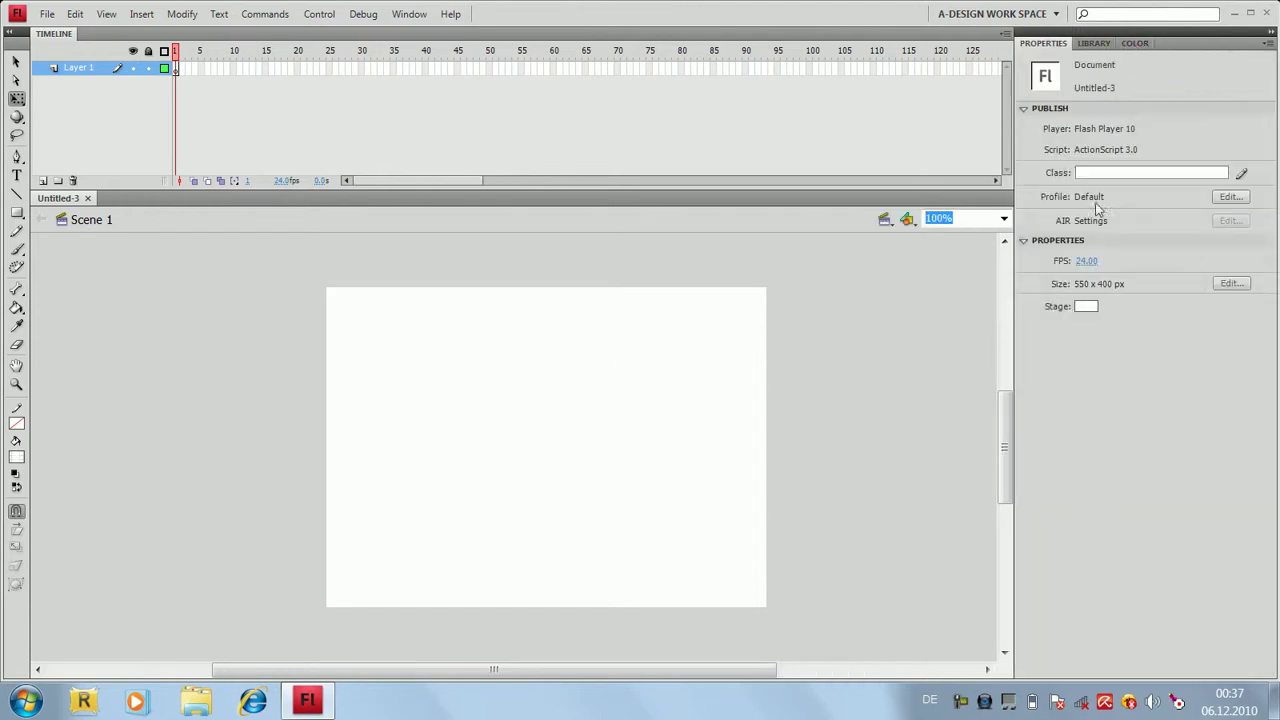
left_click(1230, 283)
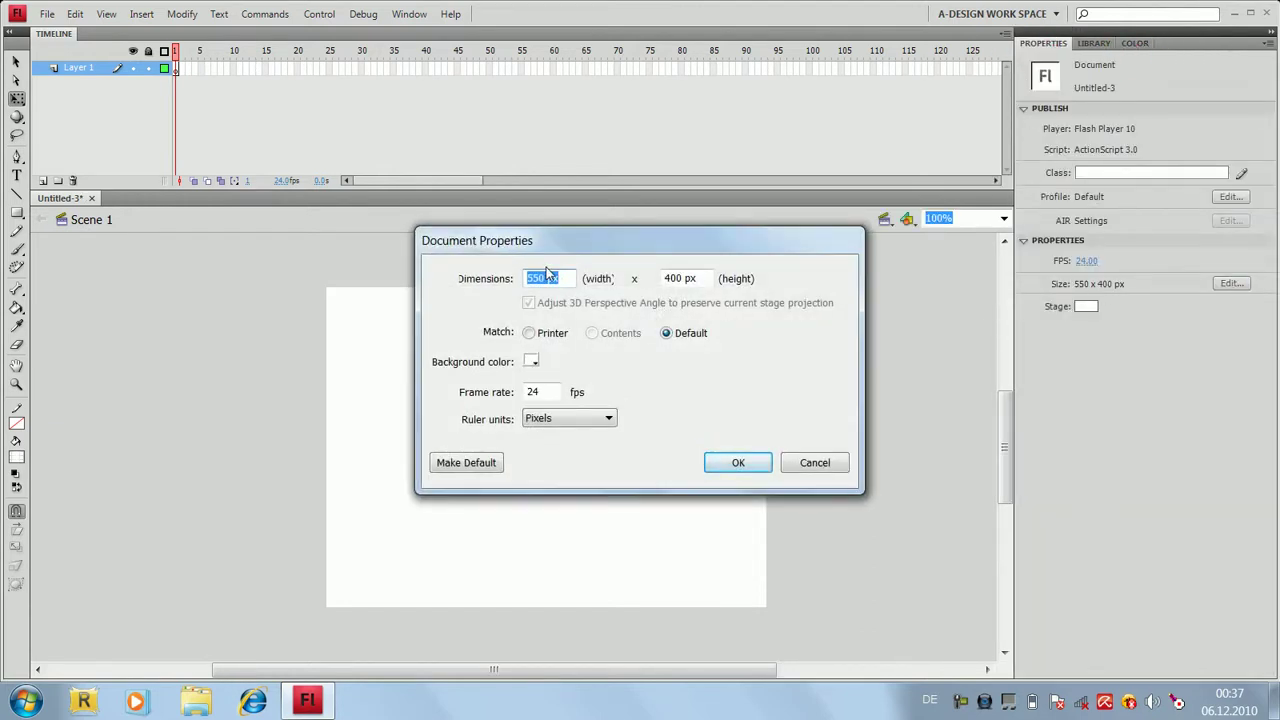
type("1000")
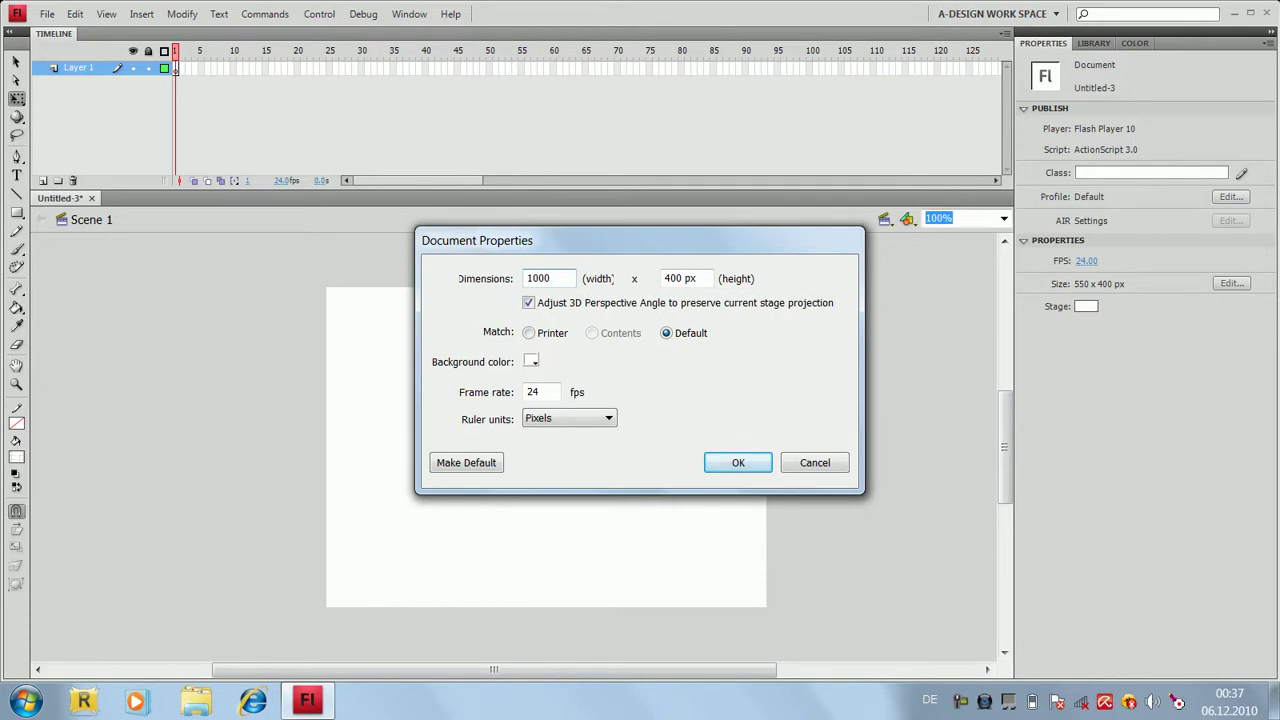
key("Tab")
type("700")
left_click(556, 279)
double_click(567, 279)
type("1280")
key("Tab")
type("720")
Step: Set the document's background color to dark grey and apply the document properties
left_click(532, 362)
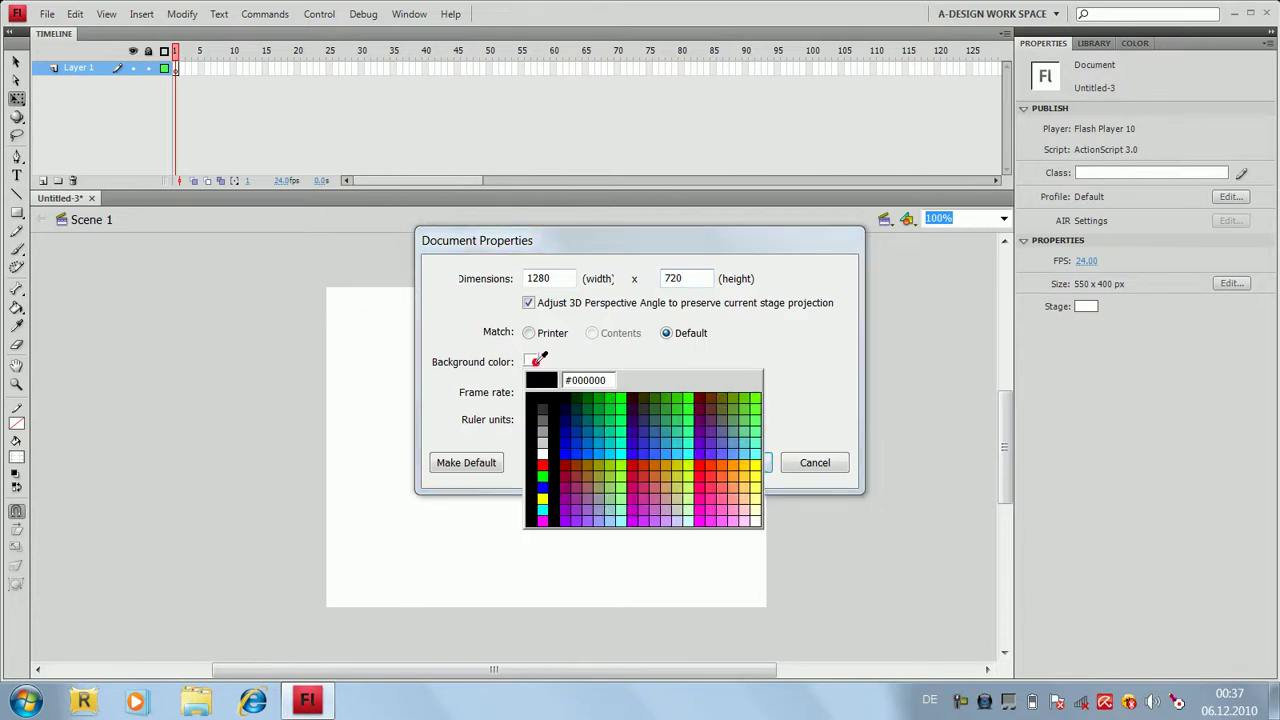
left_click(540, 405)
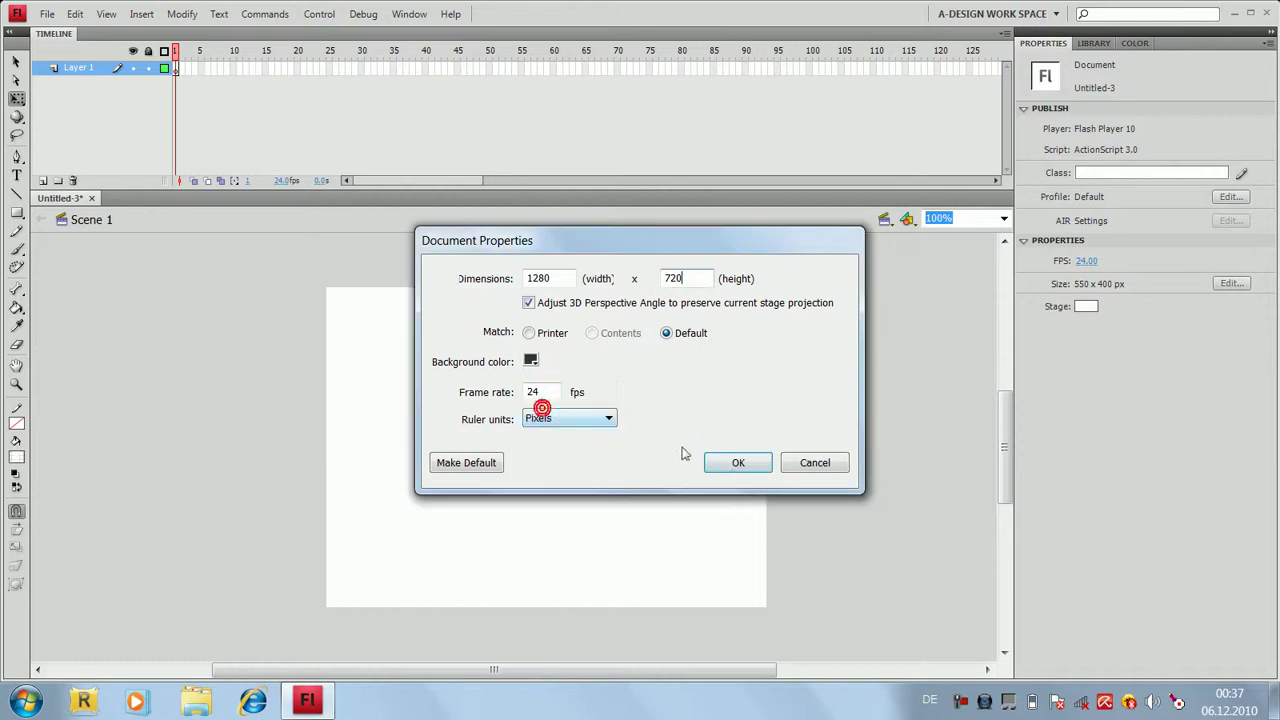
left_click(735, 463)
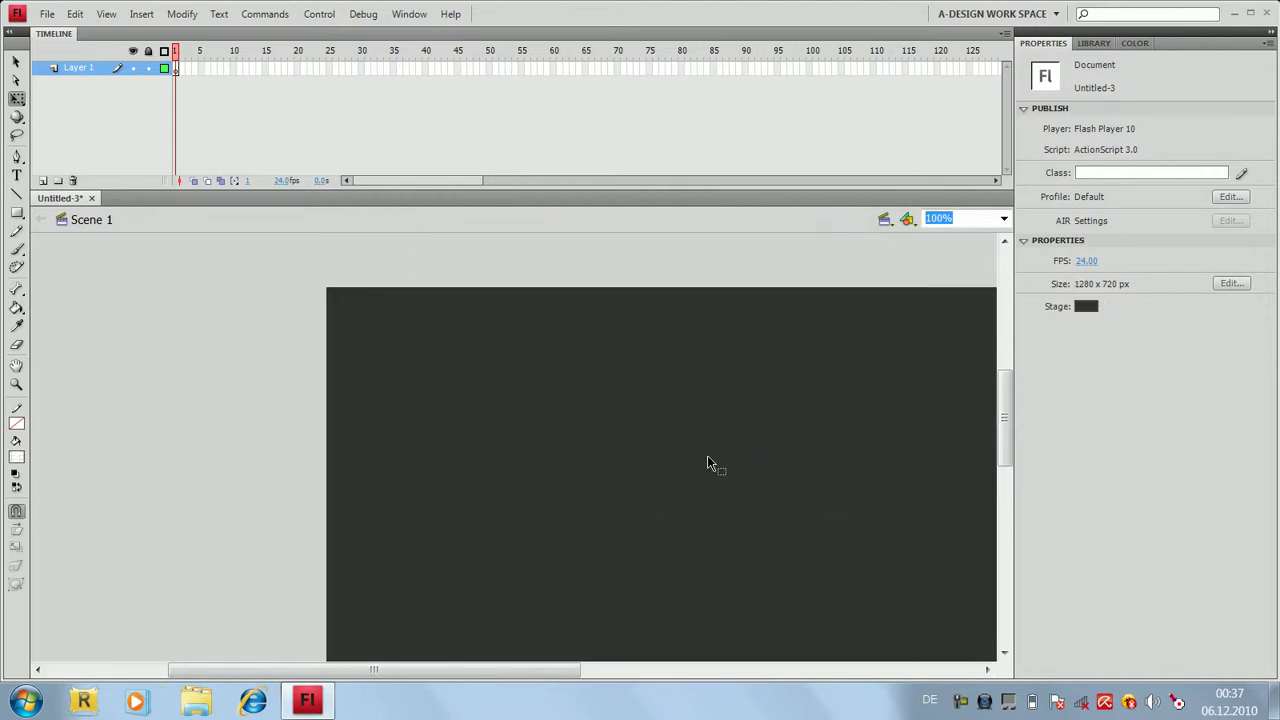
Step: Add the static text "A-DESIGN" in the upper part of the stage with the Text tool
type("41")
key("Return")
left_click_drag(473, 517, 551, 450)
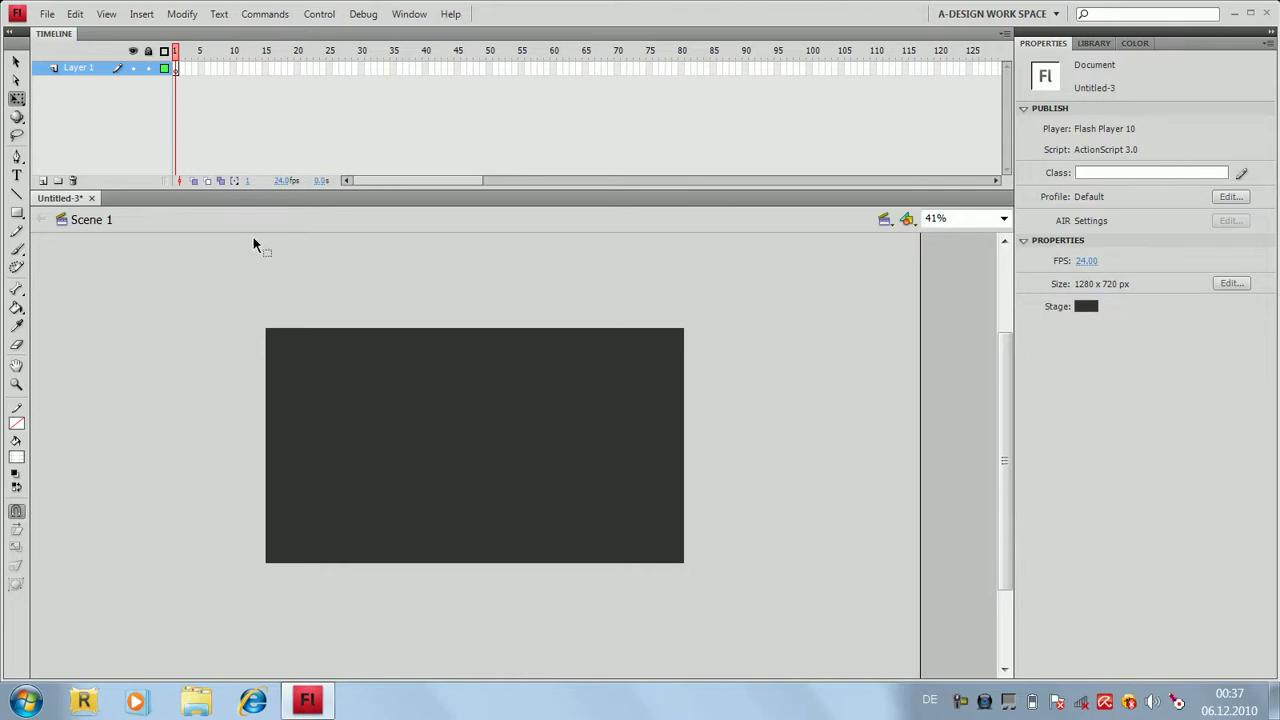
left_click(17, 175)
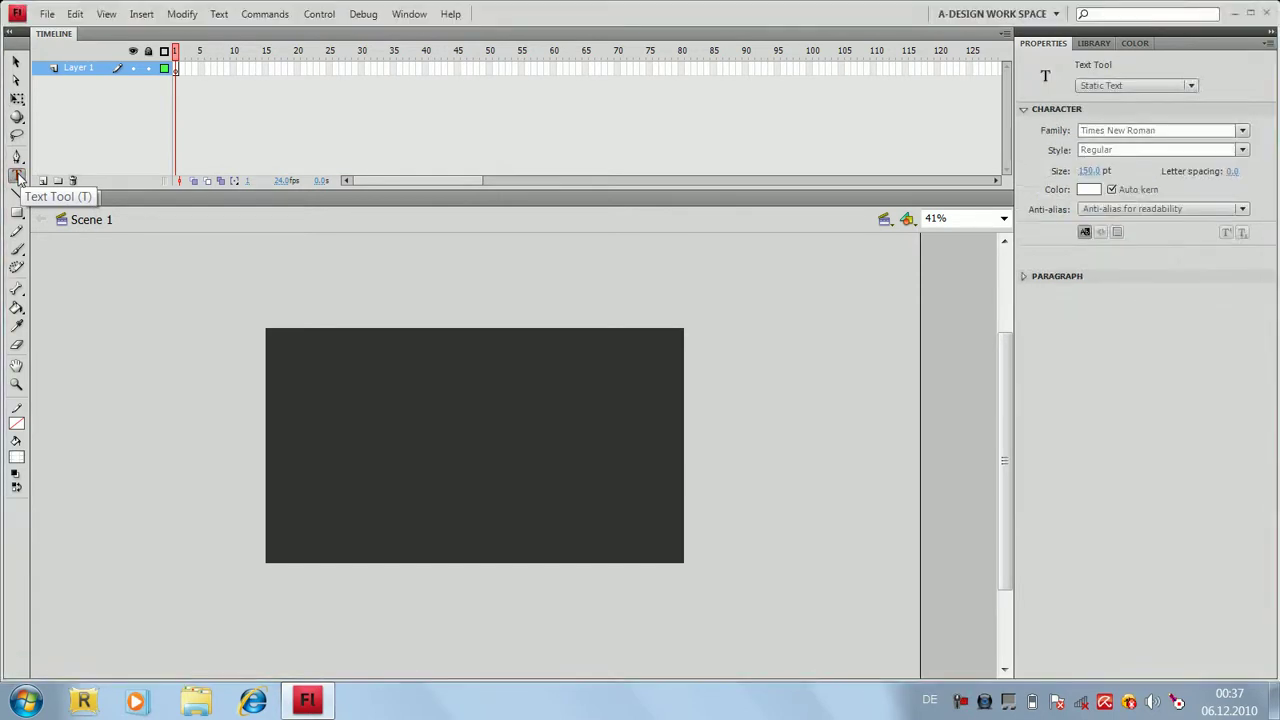
left_click(300, 430)
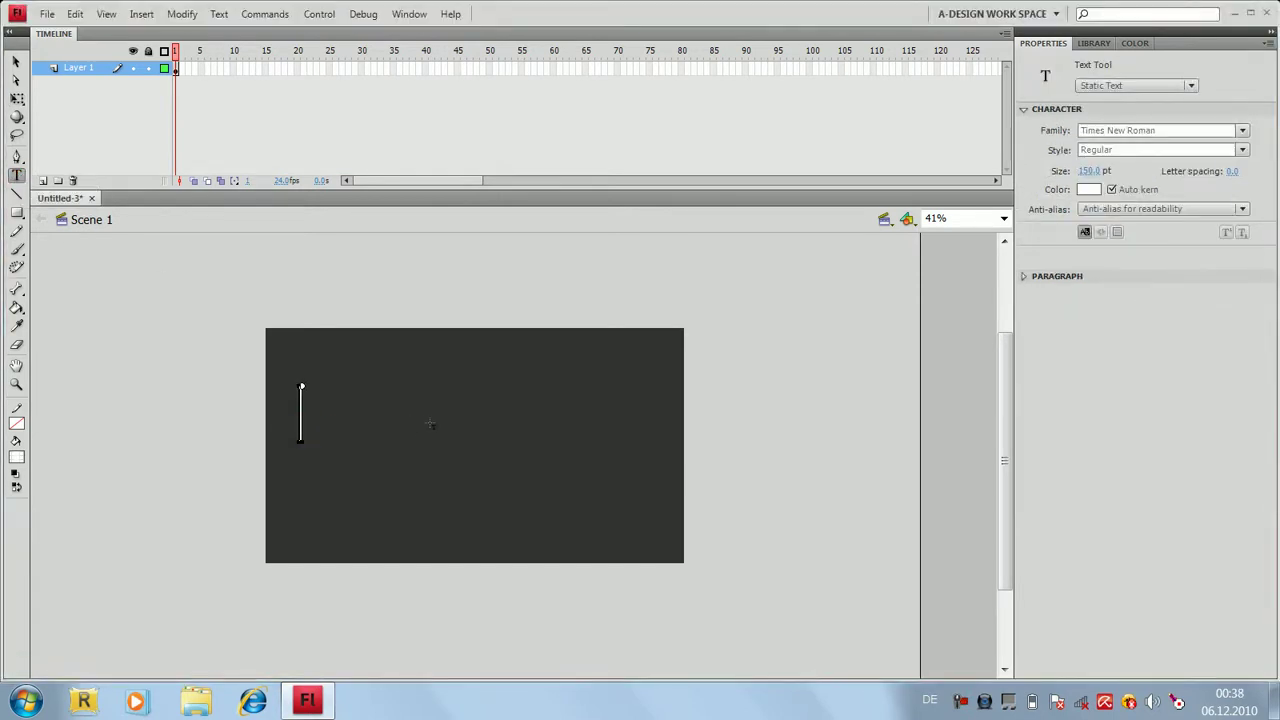
type("A D")
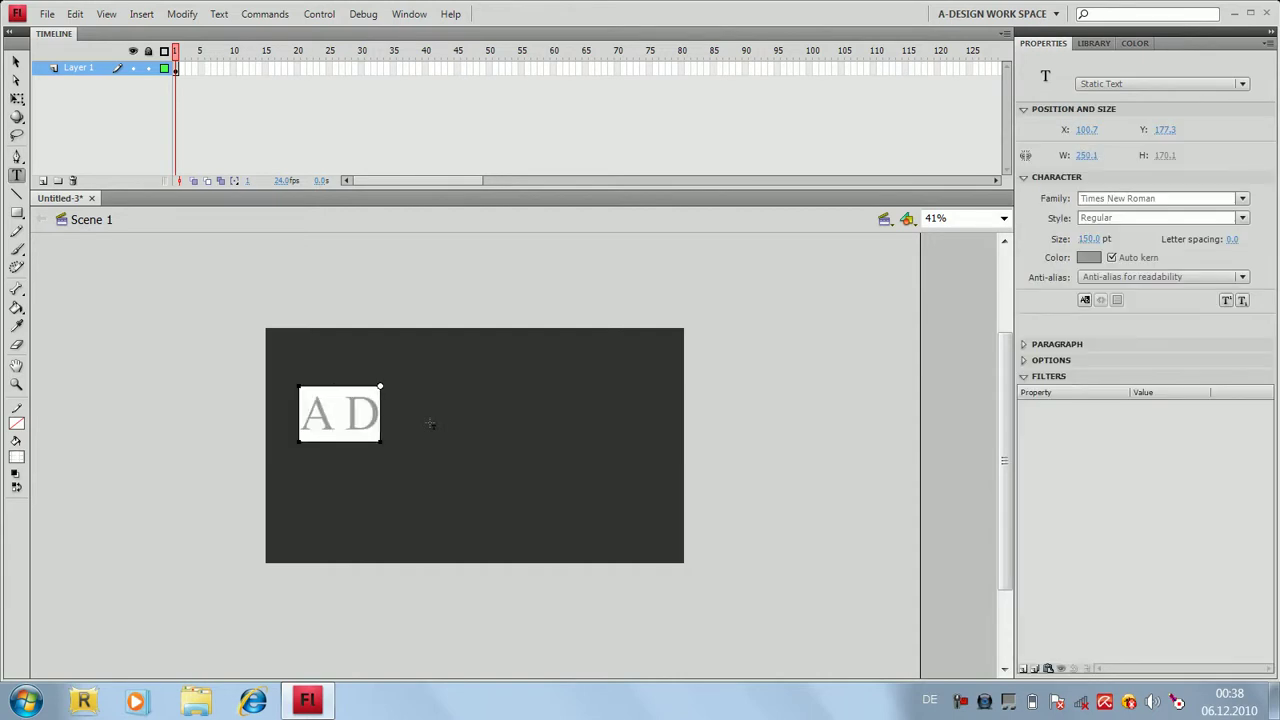
type("ESIGN")
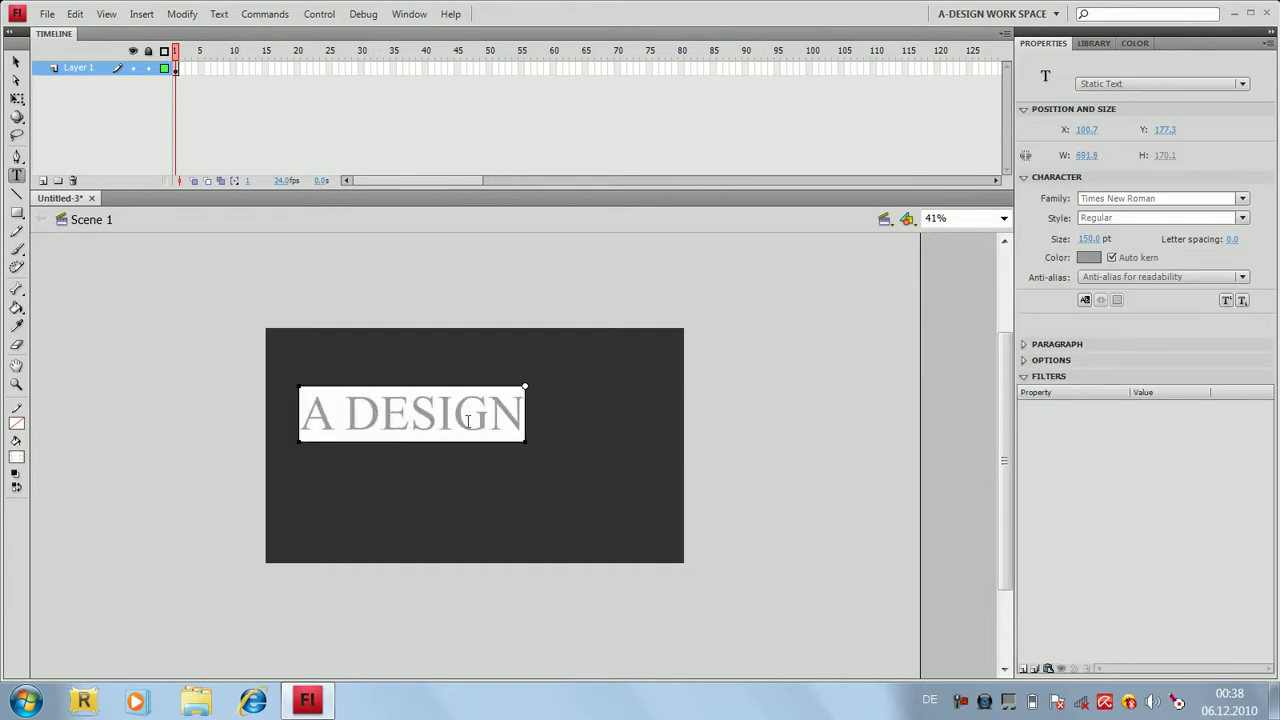
left_click(342, 410)
key("BackSpace")
type("-")
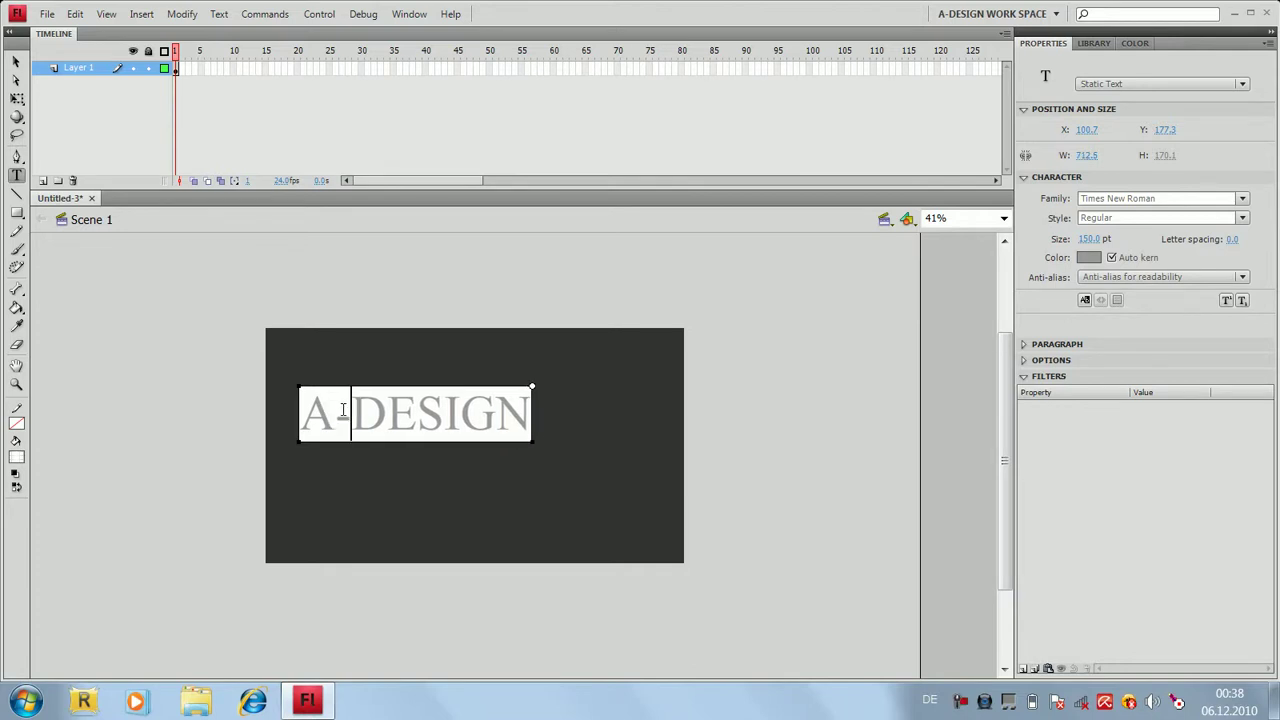
left_click(447, 508)
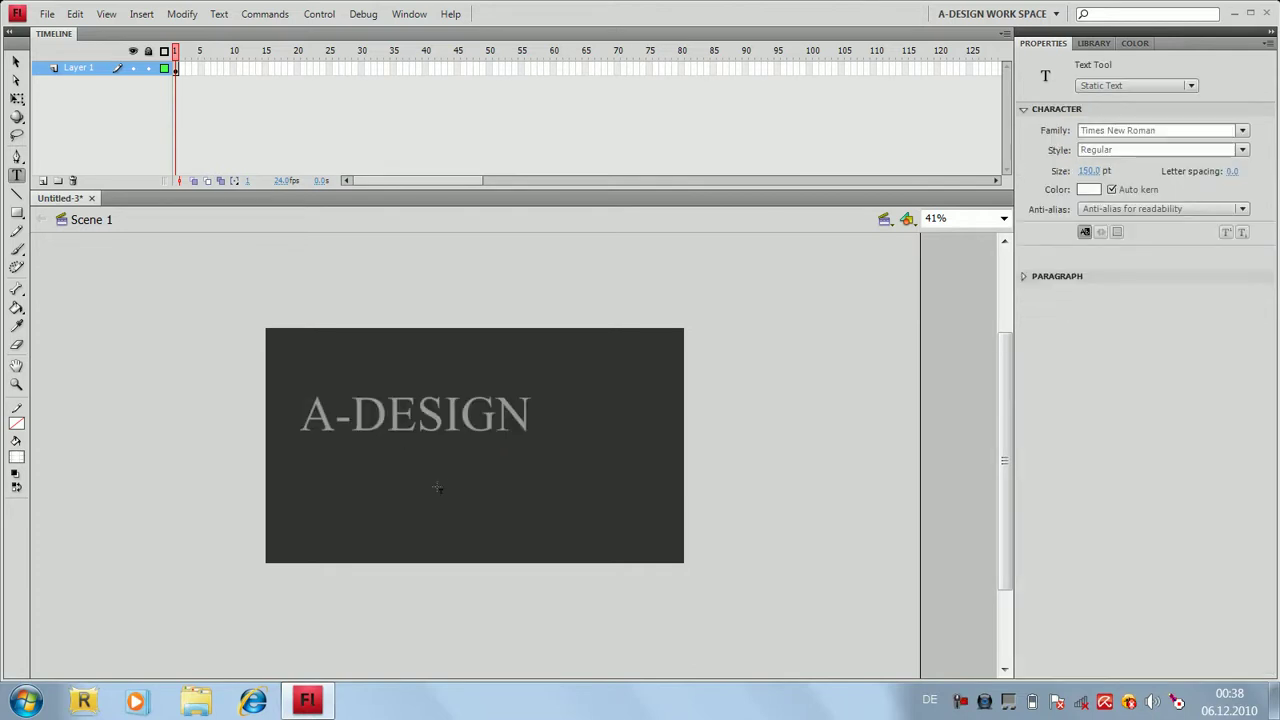
Step: Scale the A-DESIGN text to about 1241 by 302 px with Free Transform and center it horizontally on the stage
key("v")
left_click(437, 423)
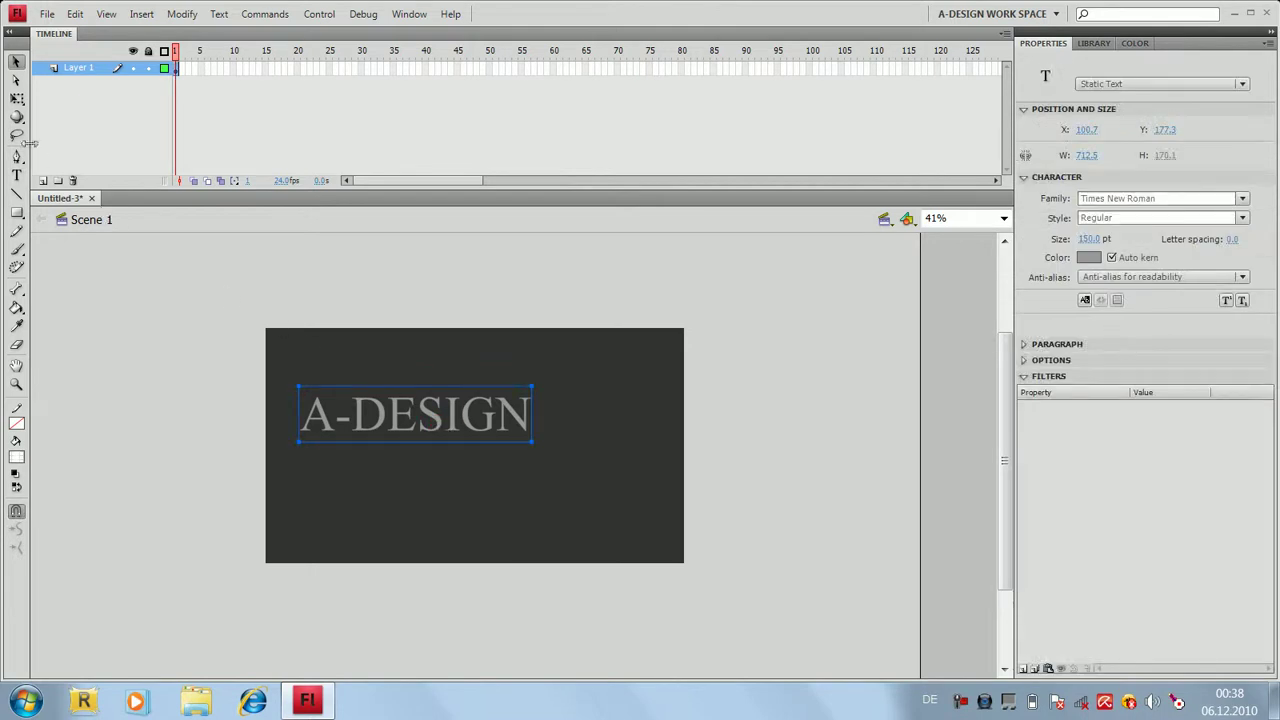
left_click(16, 97)
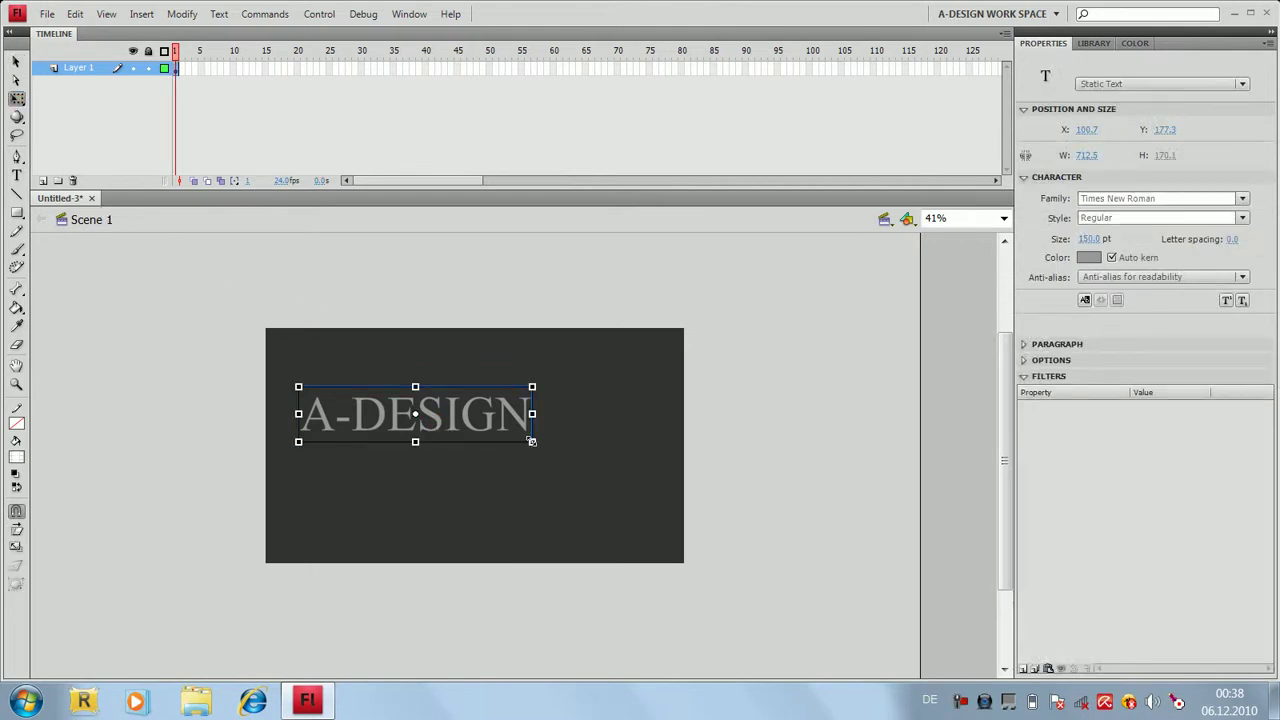
left_click_drag(531, 441, 633, 480)
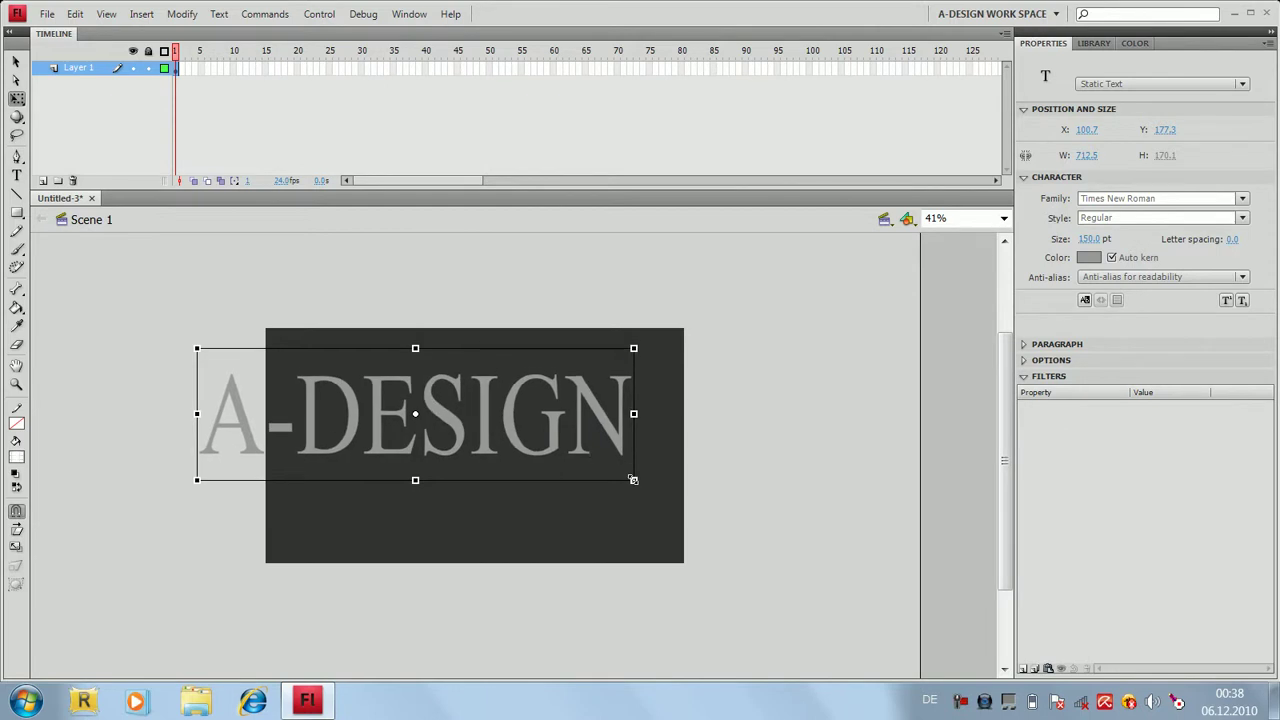
left_click_drag(599, 413, 652, 419)
left_click_drag(688, 485, 672, 469)
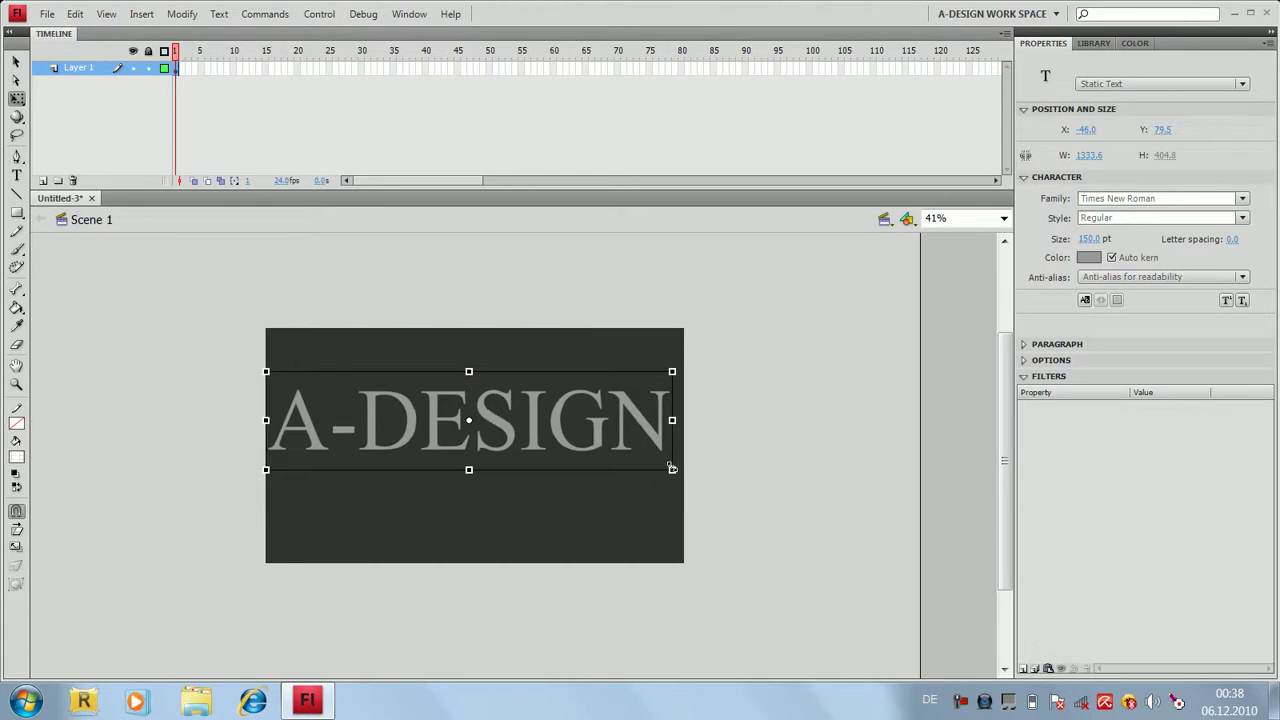
left_click_drag(599, 427, 602, 427)
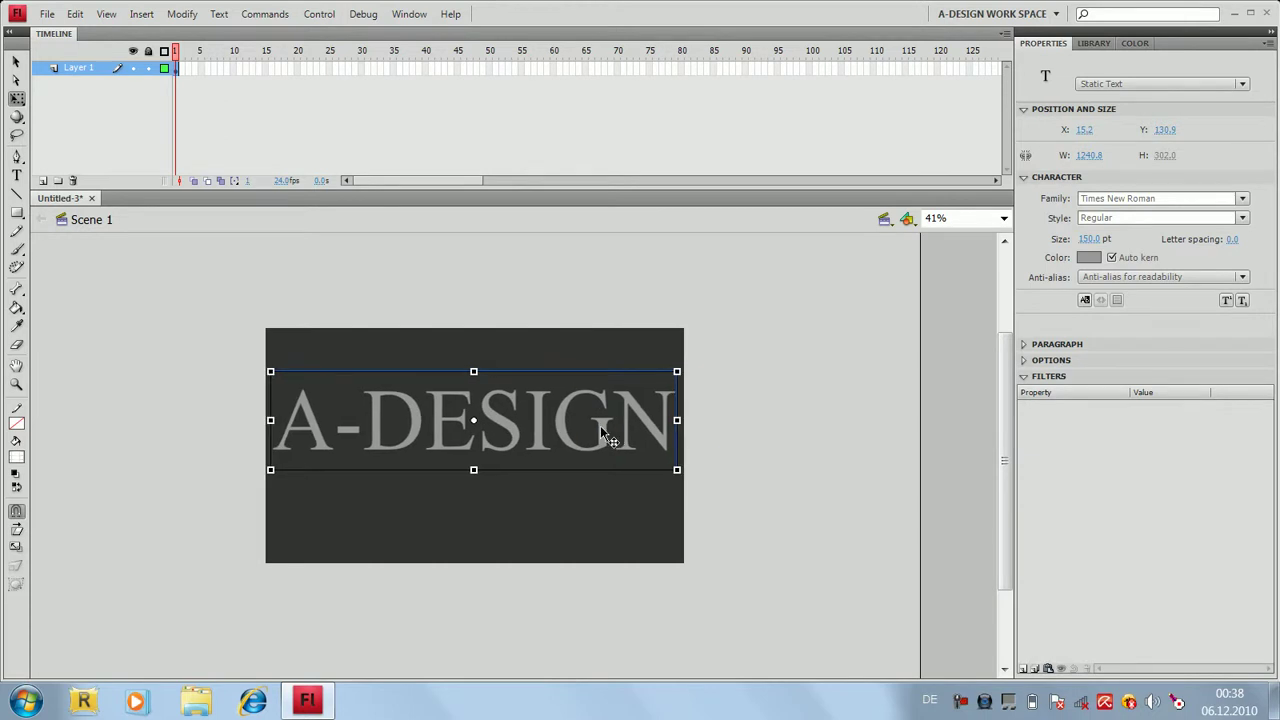
left_click(162, 374)
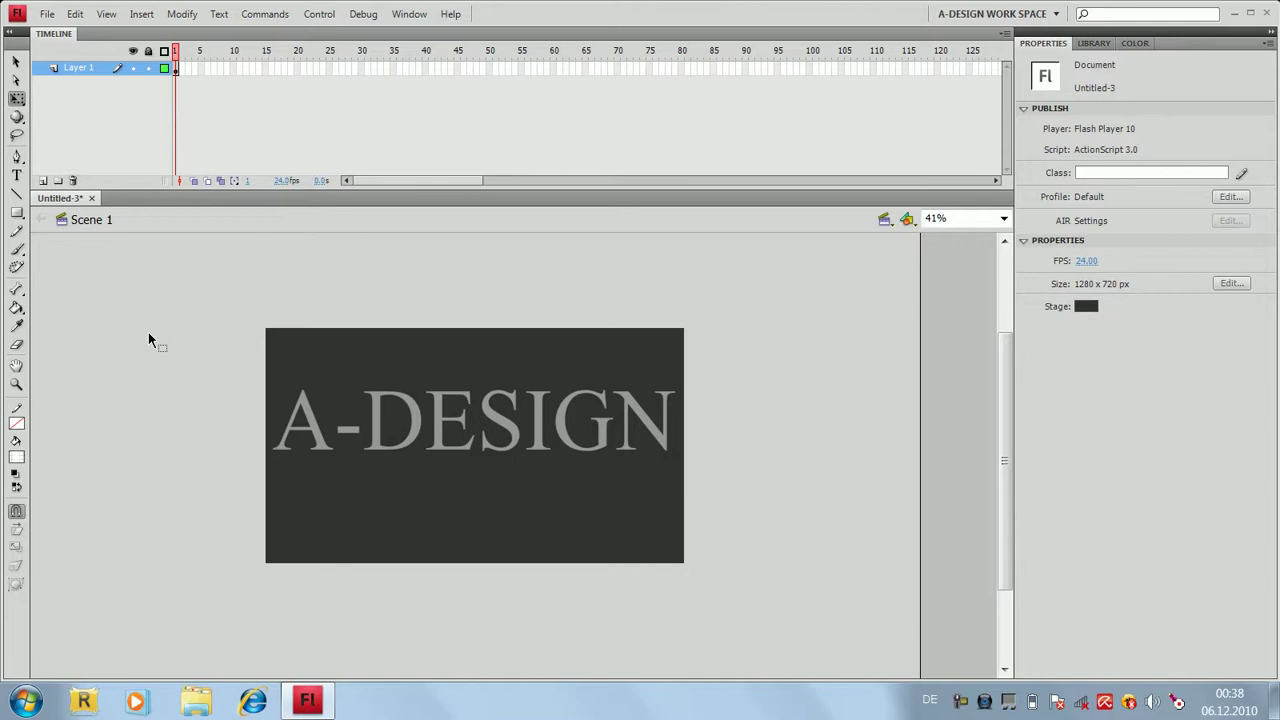
Step: Draw a tall white gradient rectangle about 391 by 983 px on the pasteboard, left of the stage
left_click(16, 212)
left_click_drag(110, 314, 236, 636)
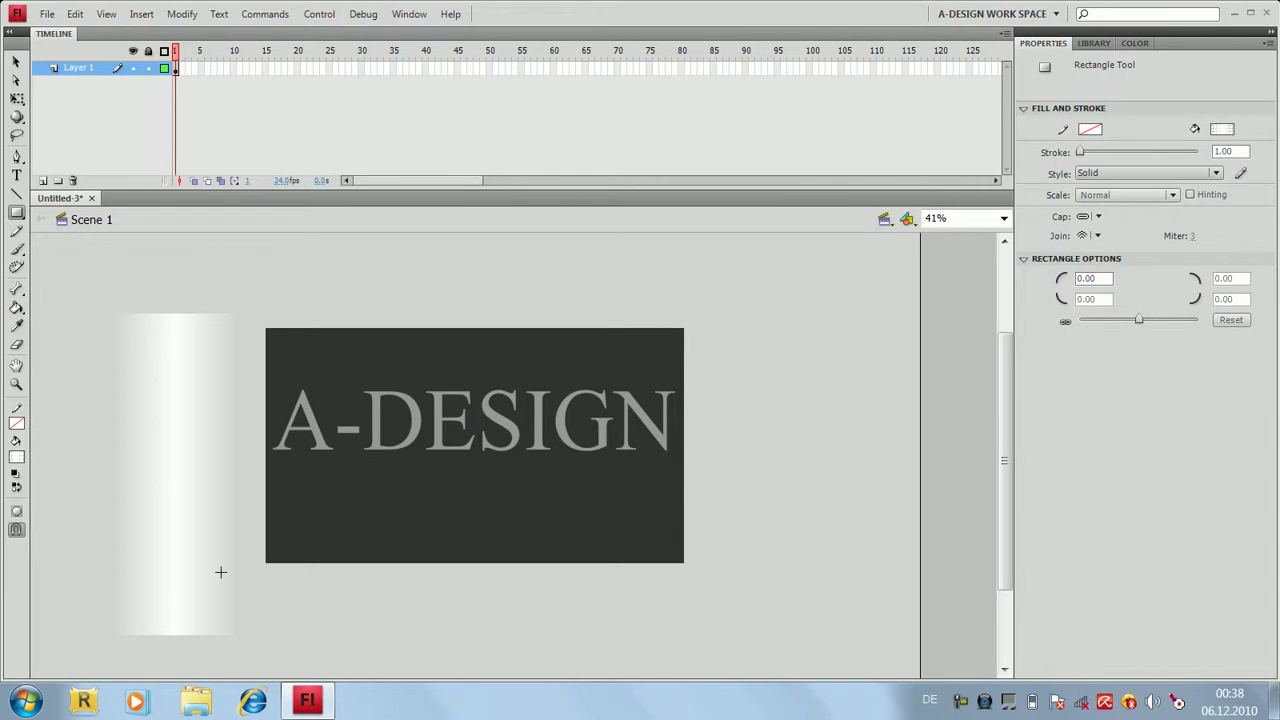
key("v")
Step: Try the gradient rectangle over the middle of the A-DESIGN text and move it back left of the stage
left_click_drag(177, 506, 500, 449)
left_click(583, 528)
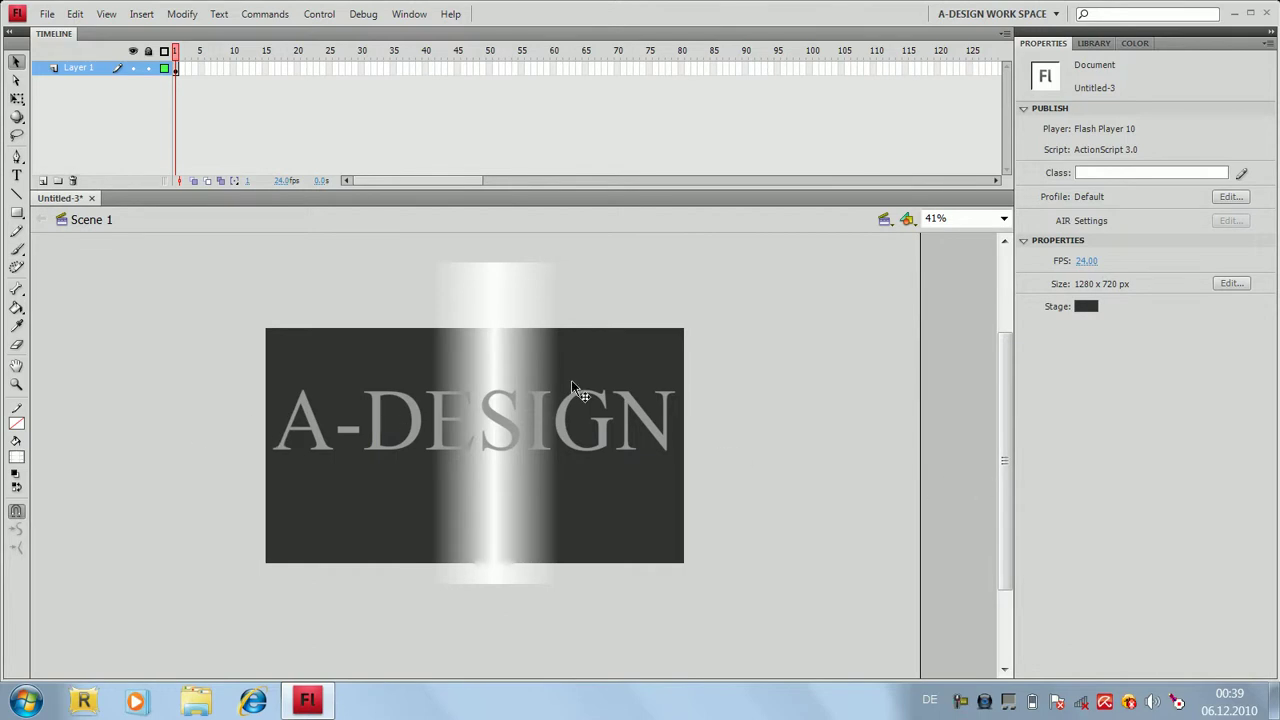
left_click(490, 342)
left_click_drag(490, 342, 167, 368)
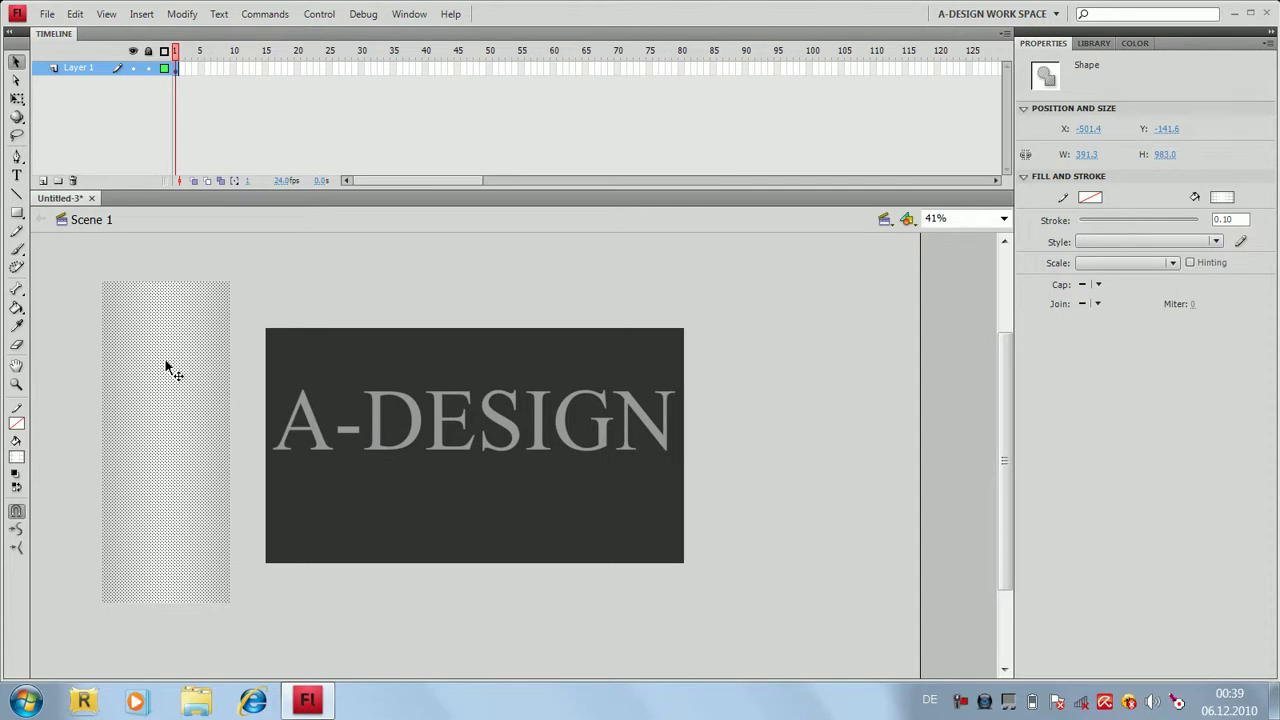
Step: Transfer the gradient rectangle to a new layer above the text layer and position it just right of the stage
key("Delete")
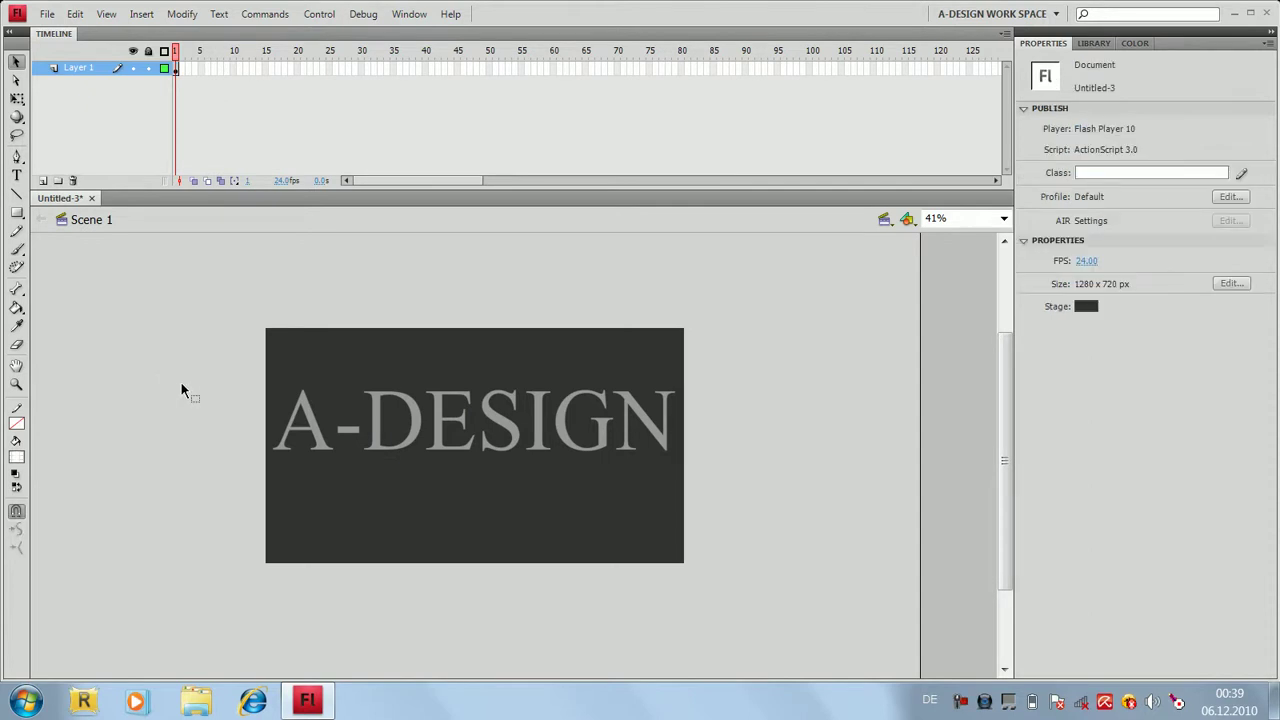
left_click(321, 438)
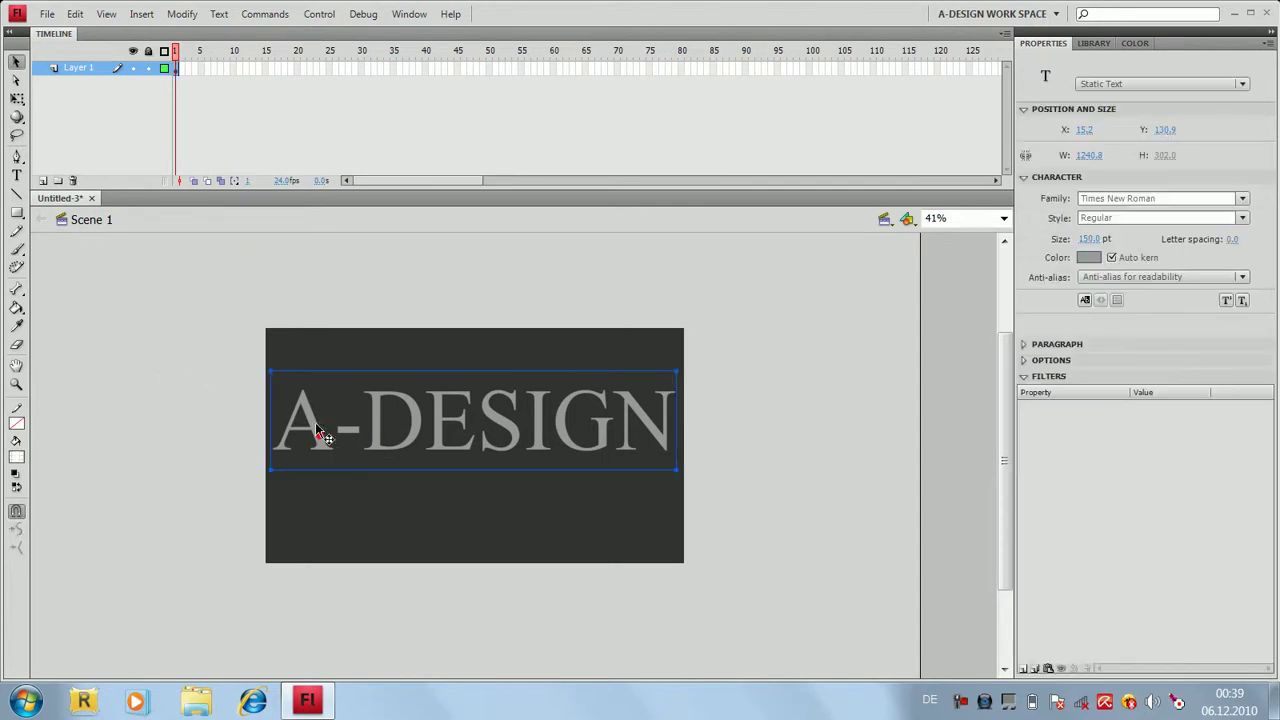
left_click(43, 181)
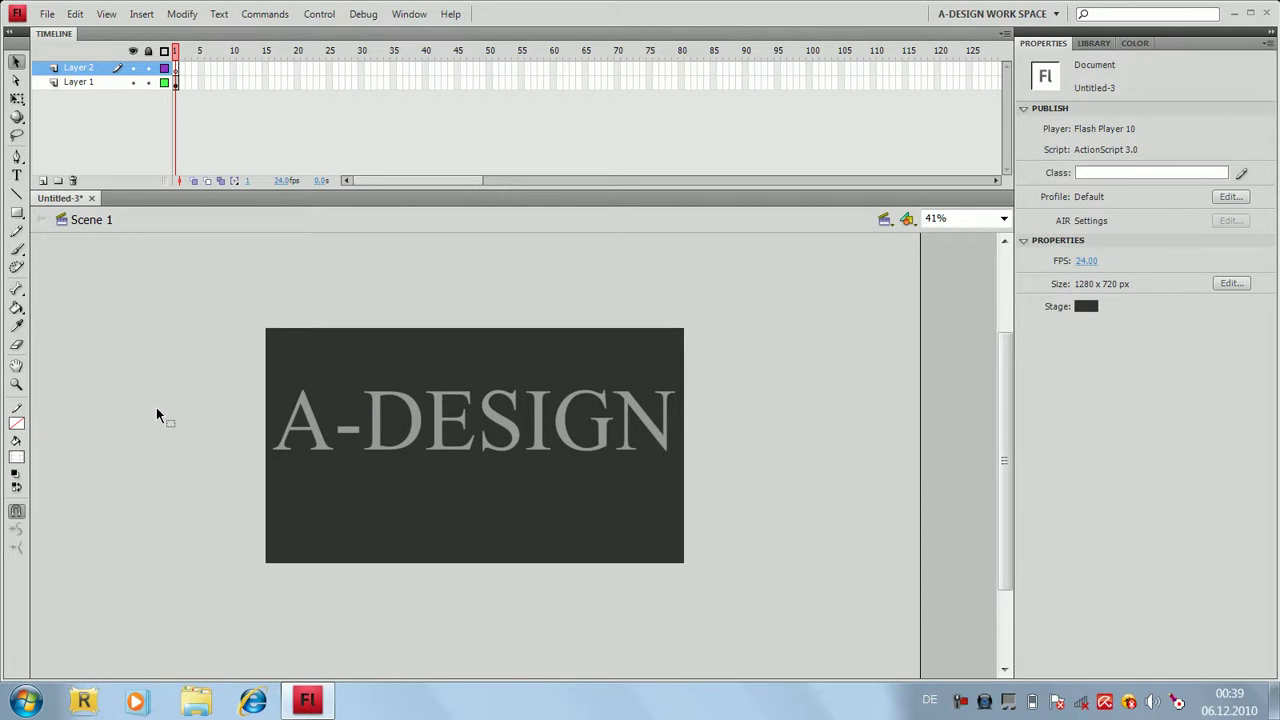
key("ctrl+v")
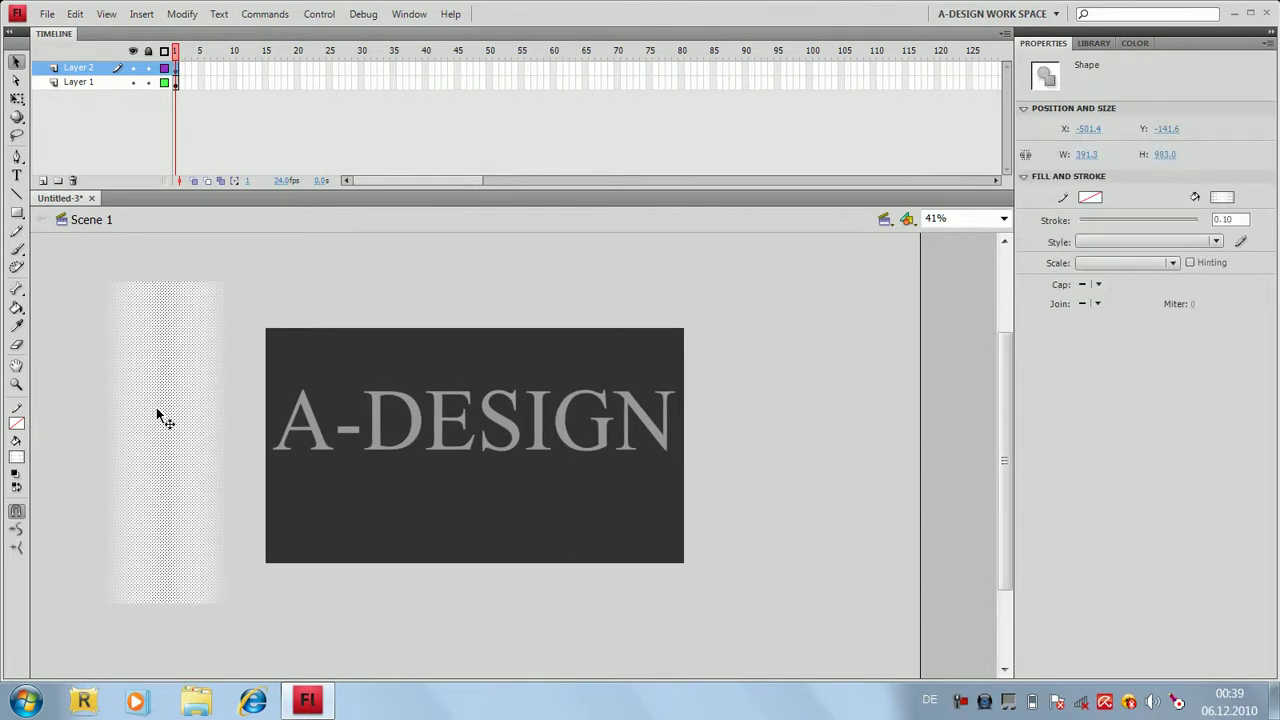
left_click_drag(156, 407, 760, 406)
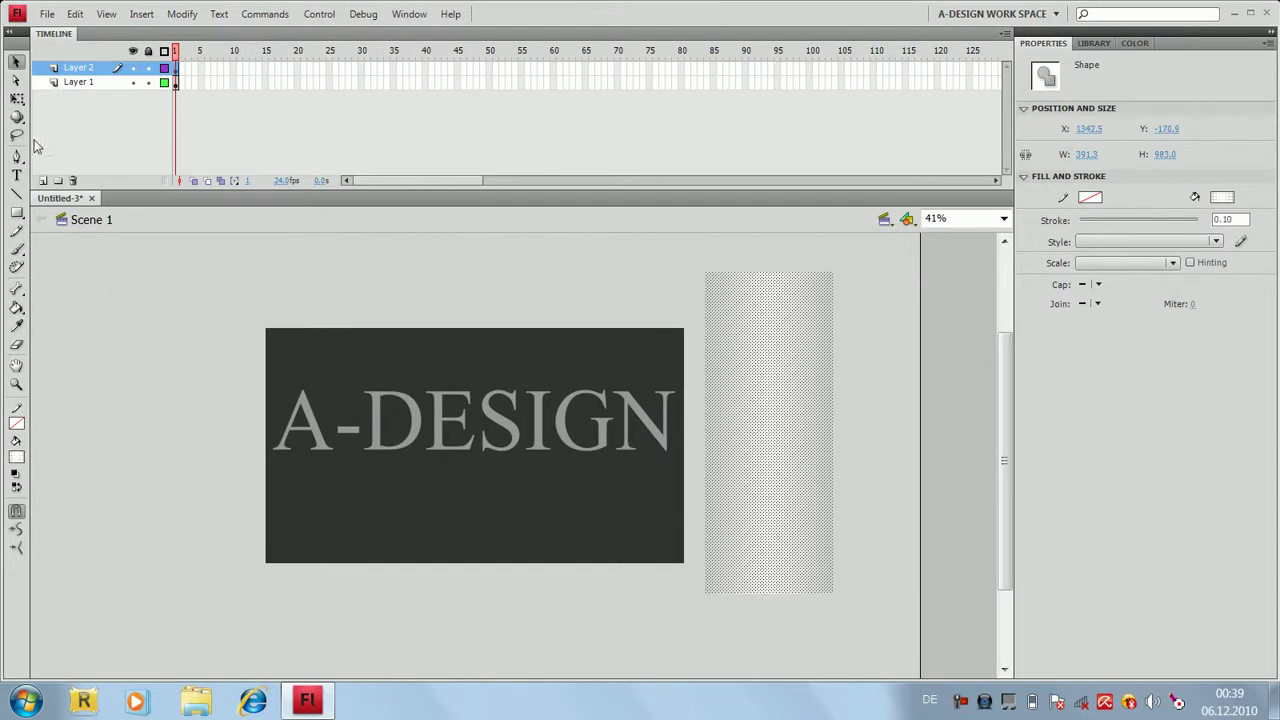
Step: Add a third layer on top and paste a copy of Layer 1's A-DESIGN text in place on it
left_click(43, 182)
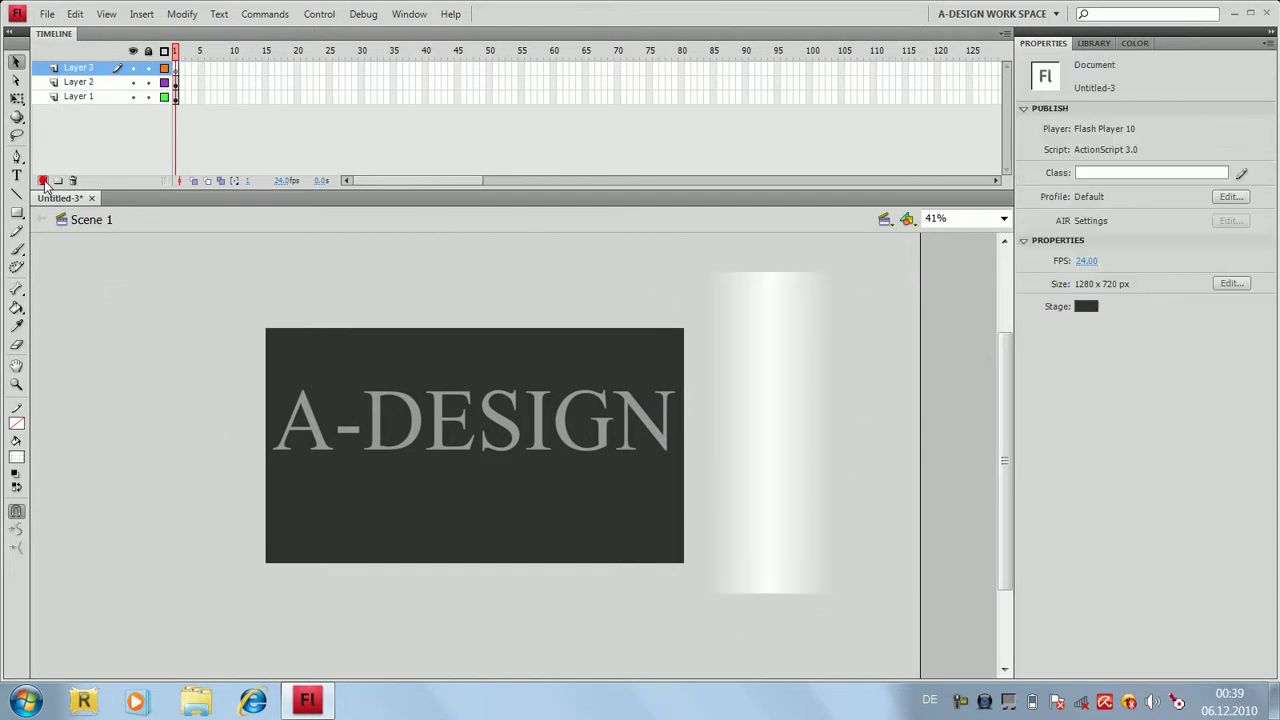
left_click(77, 98)
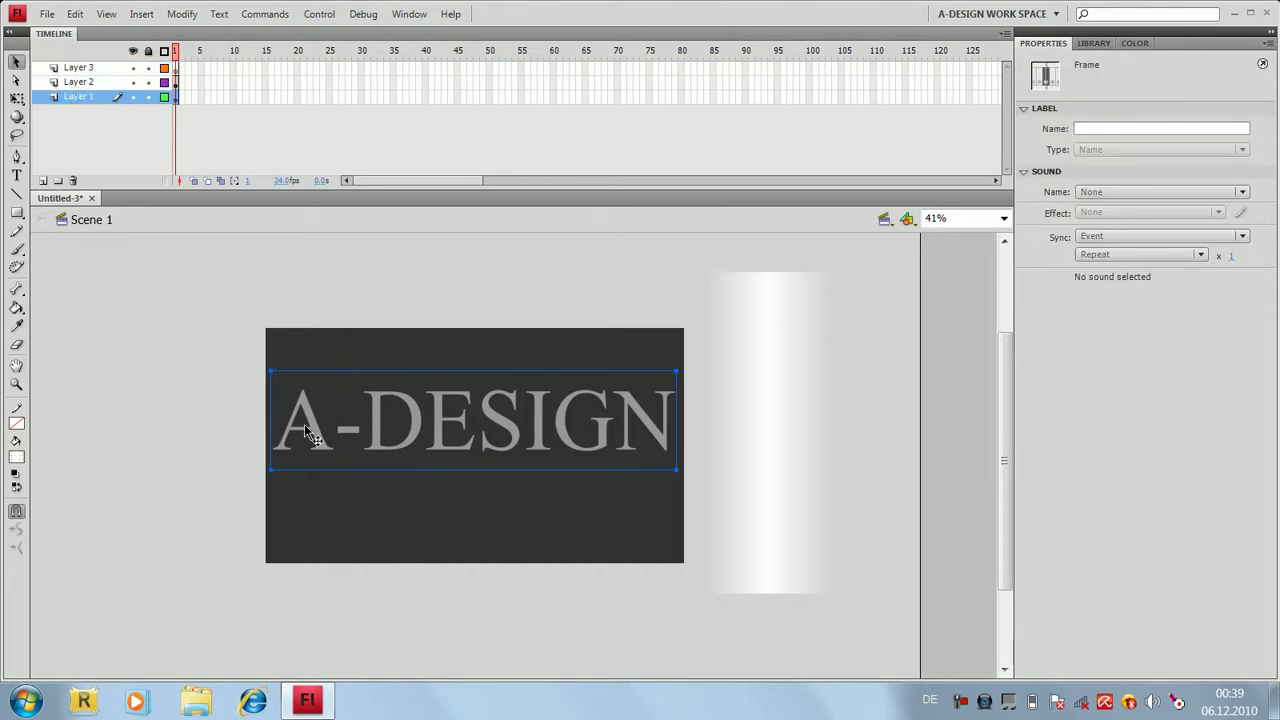
left_click(86, 68)
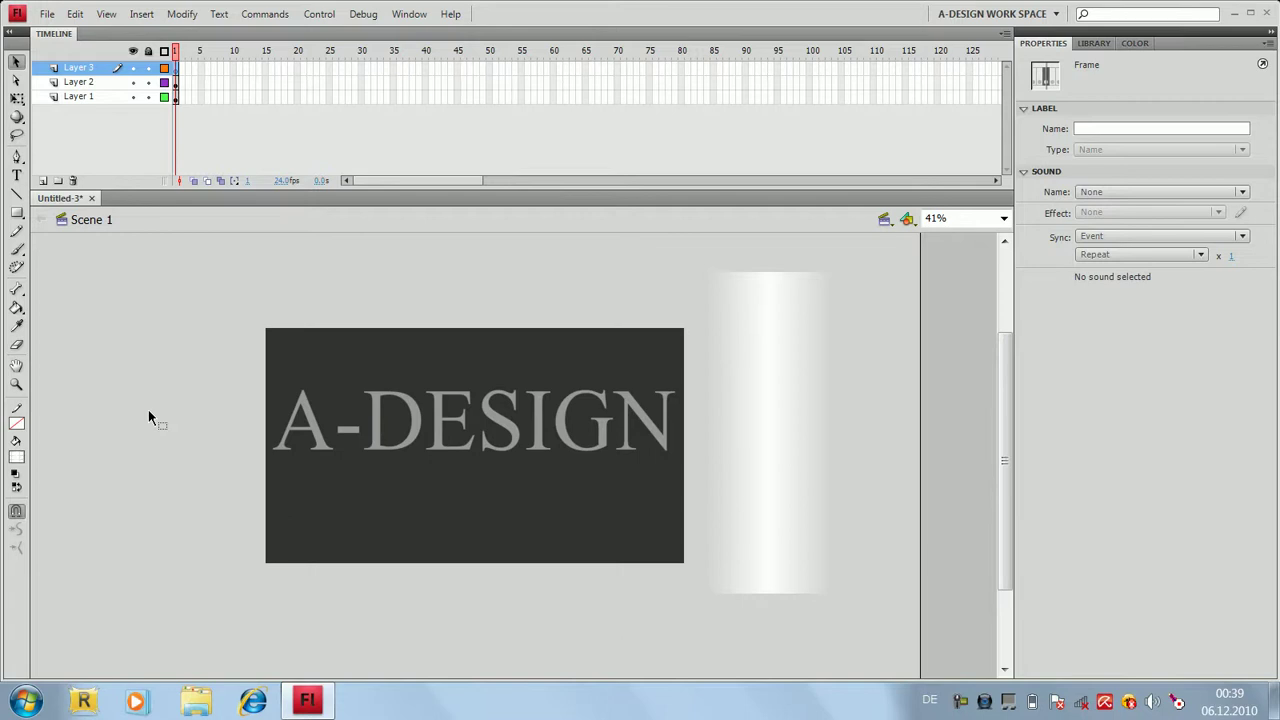
key("ctrl+a")
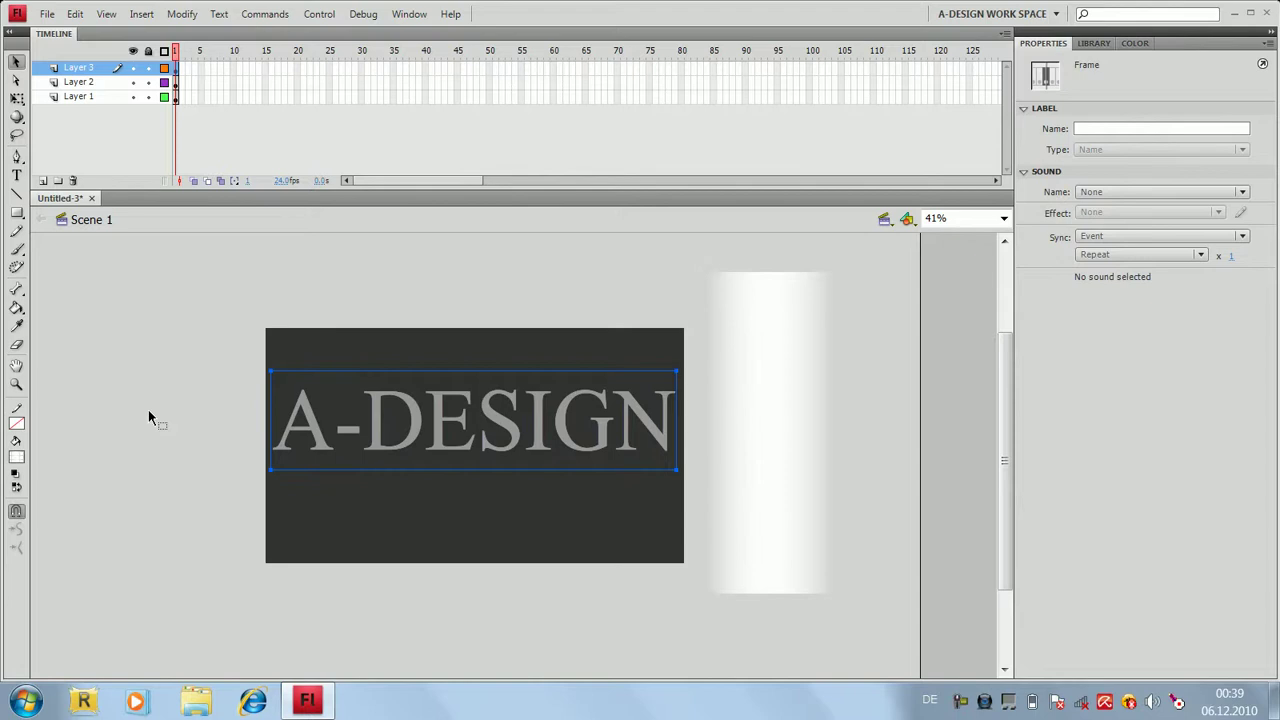
right_click(134, 332)
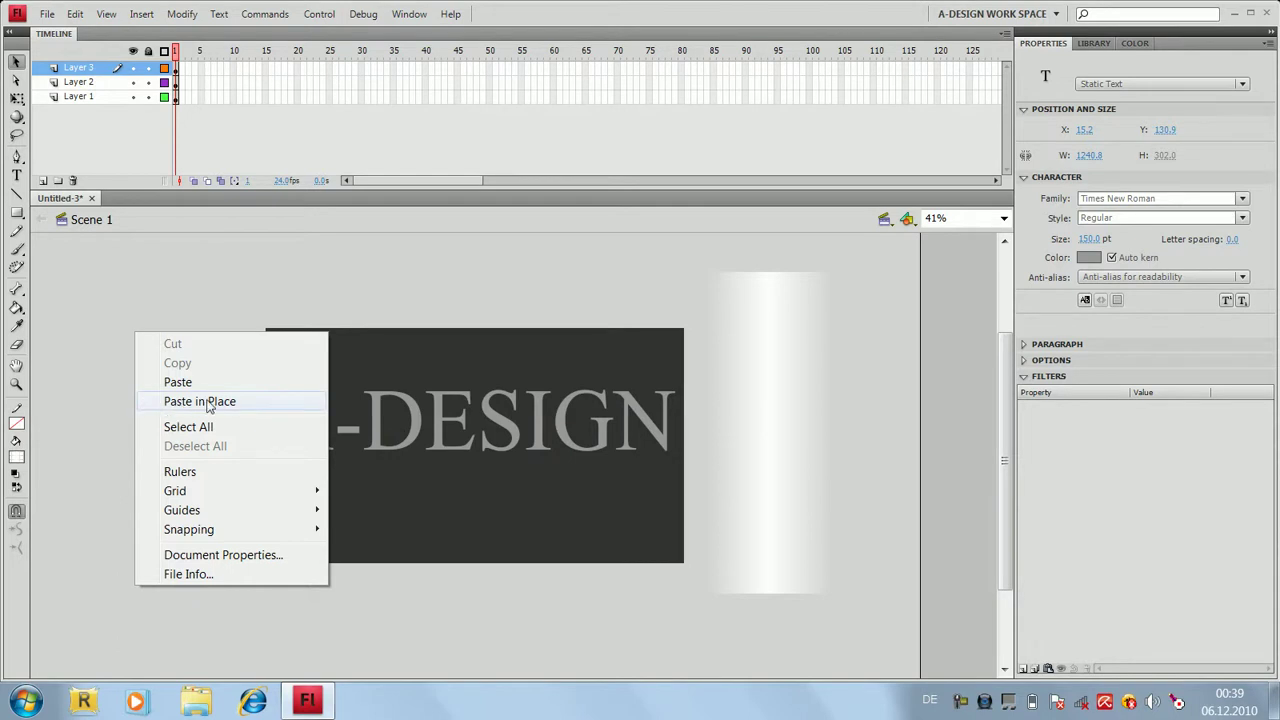
left_click(211, 286)
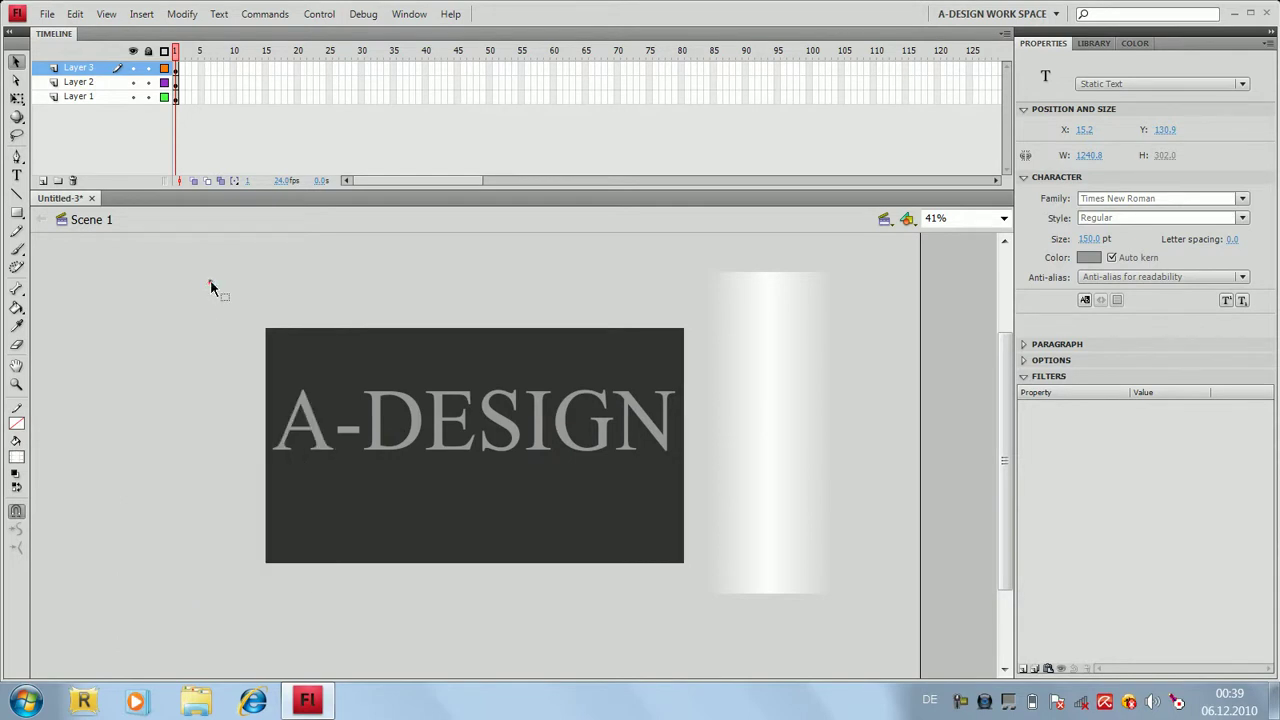
Step: Compare the text copies on Layer 1 and Layer 3 by toggling their visibility, and hide and lock Layer 1
left_click(211, 286)
left_click(132, 67)
left_click(132, 97)
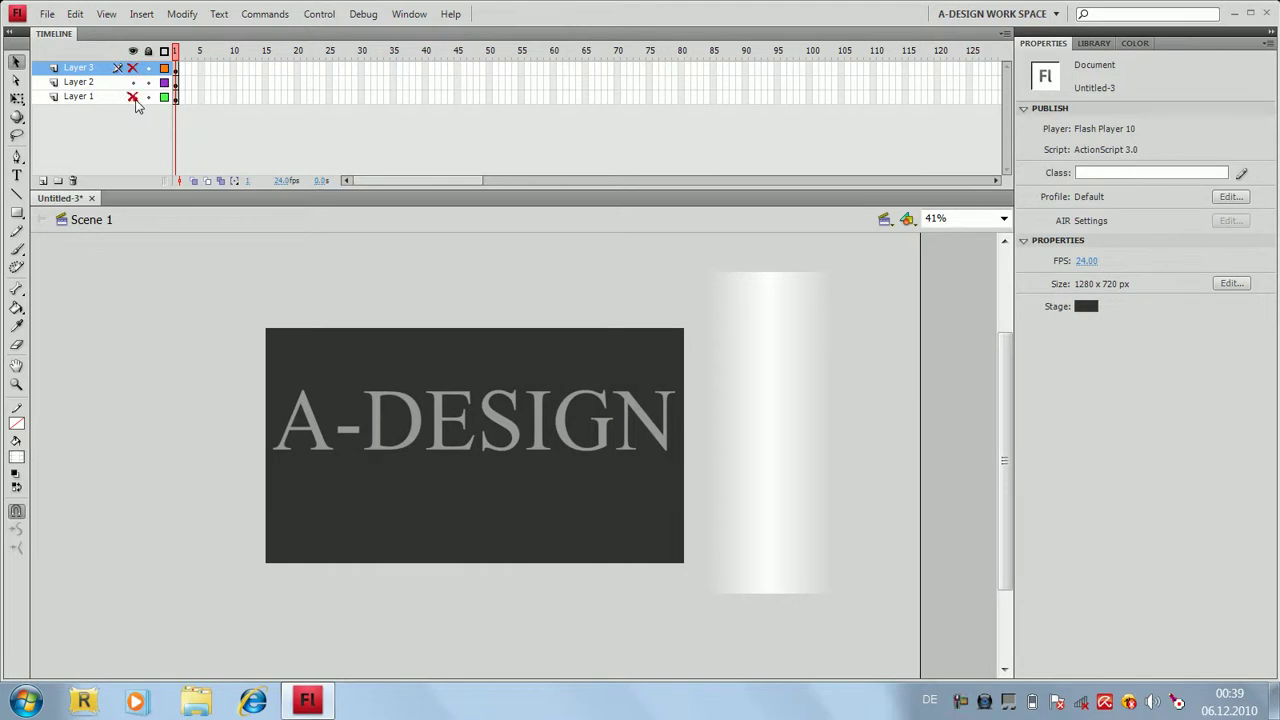
left_click(132, 67)
left_click(132, 67)
left_click(132, 97)
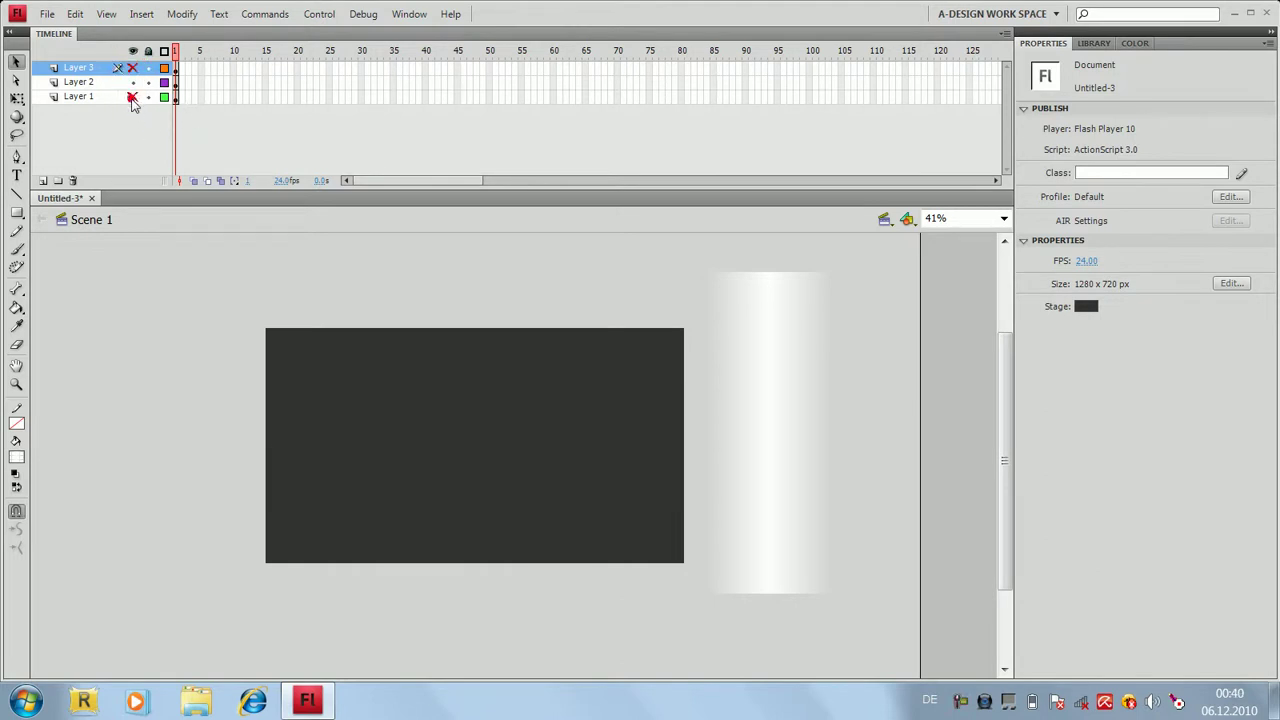
left_click(132, 97)
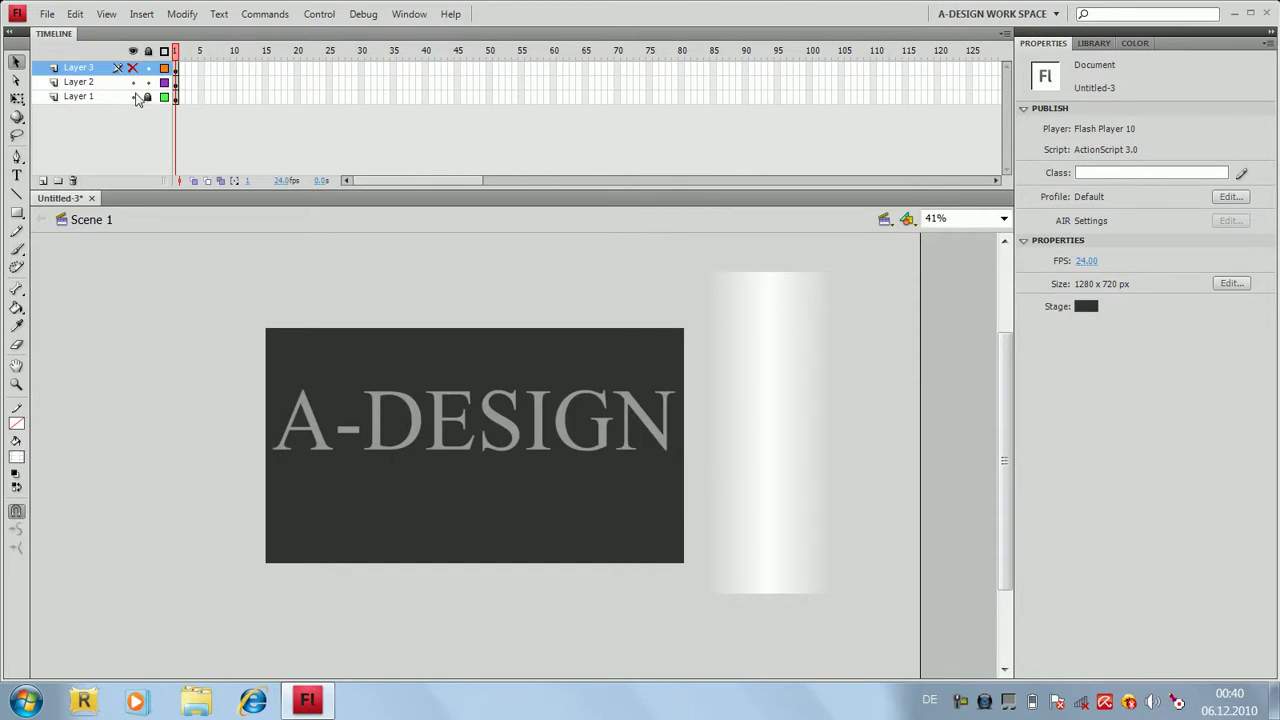
left_click(133, 97)
left_click(132, 68)
Step: Break apart the A-DESIGN text on Layer 3 into individual letters
left_click(177, 69)
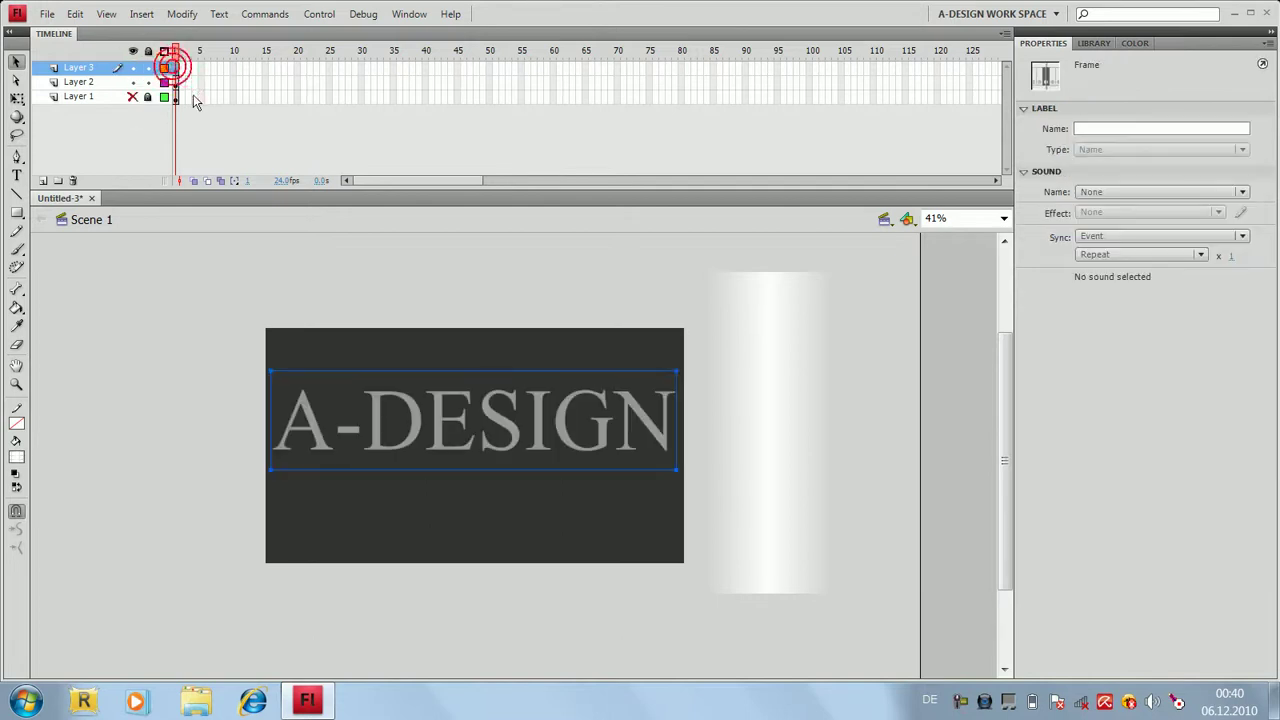
left_click(376, 421)
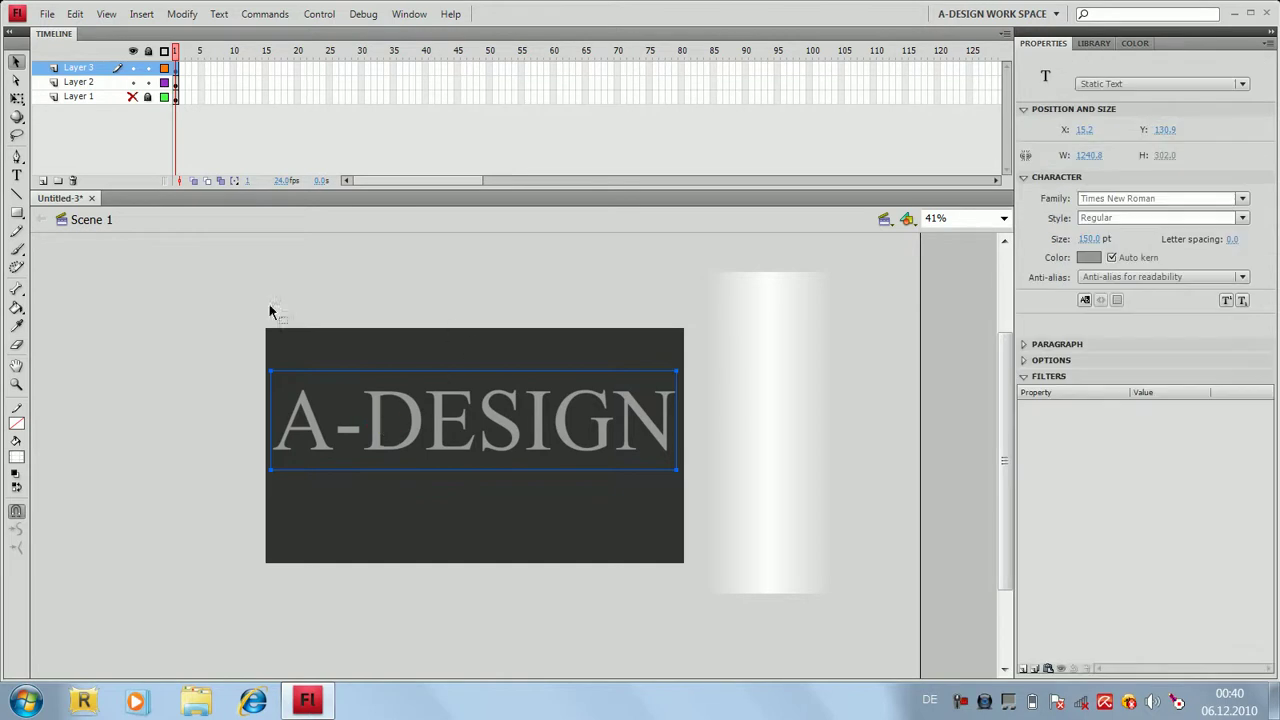
right_click(376, 423)
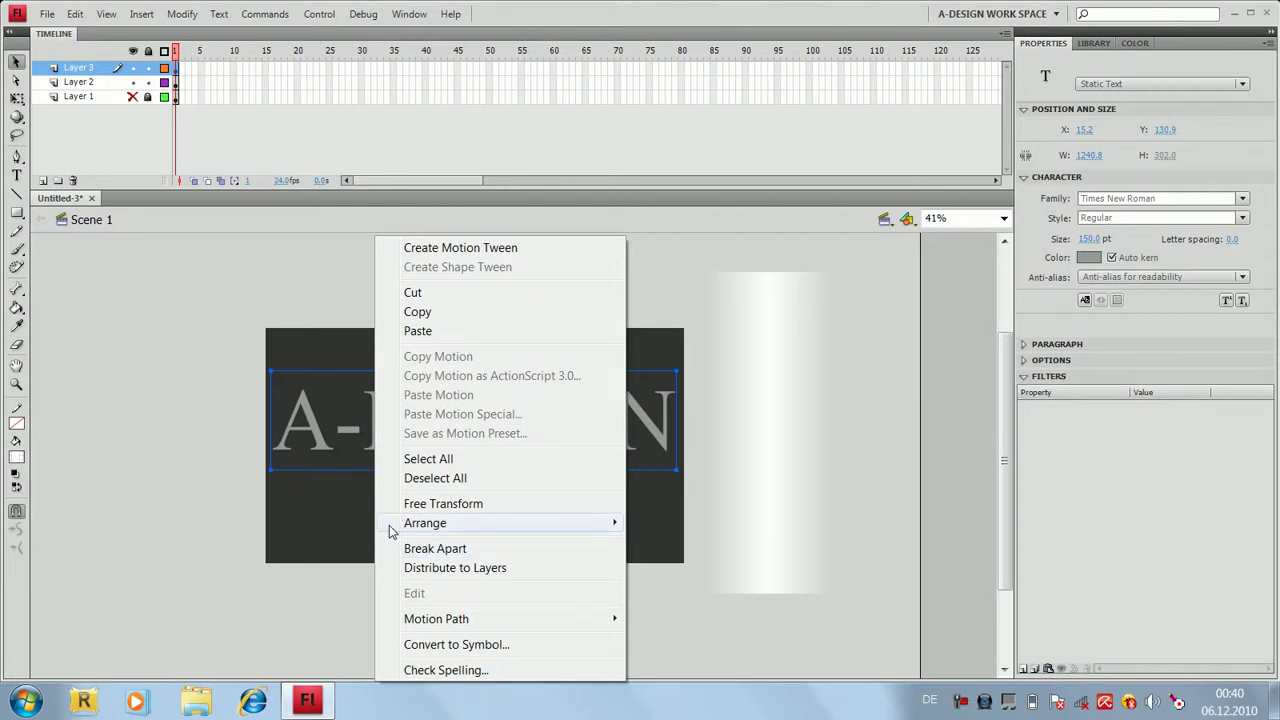
left_click(243, 458)
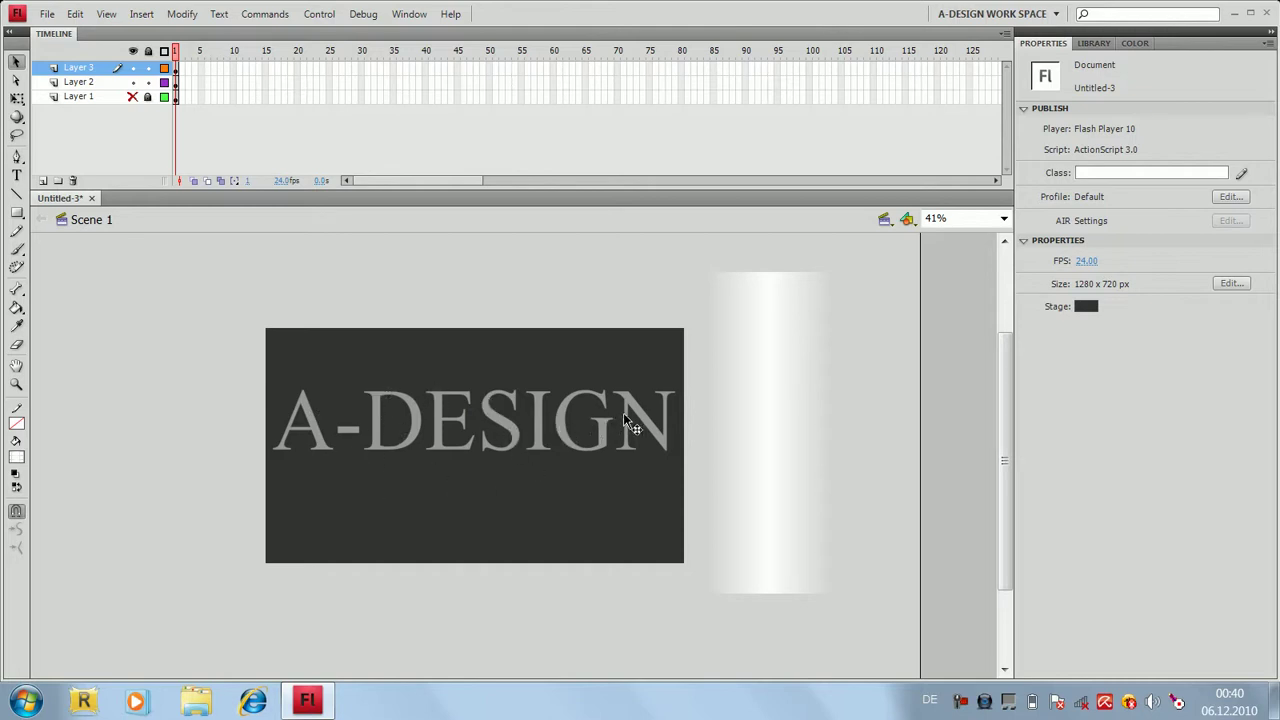
left_click(311, 423)
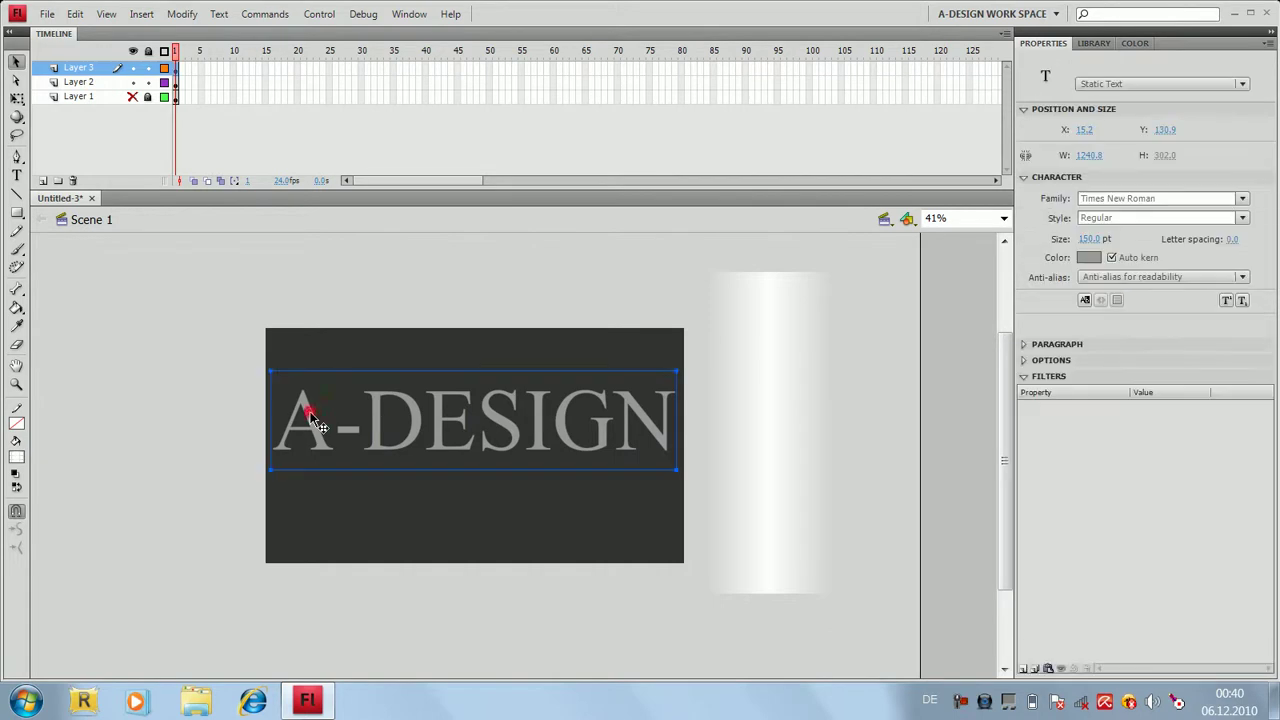
right_click(311, 423)
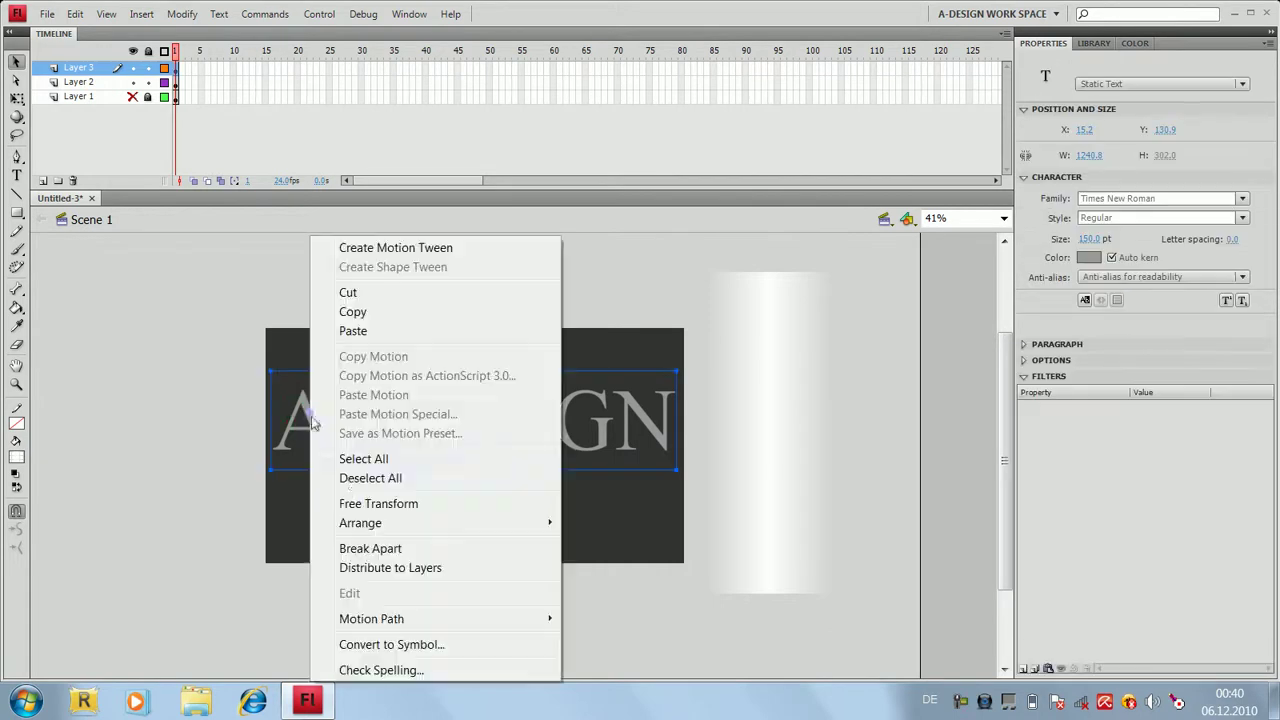
left_click(370, 548)
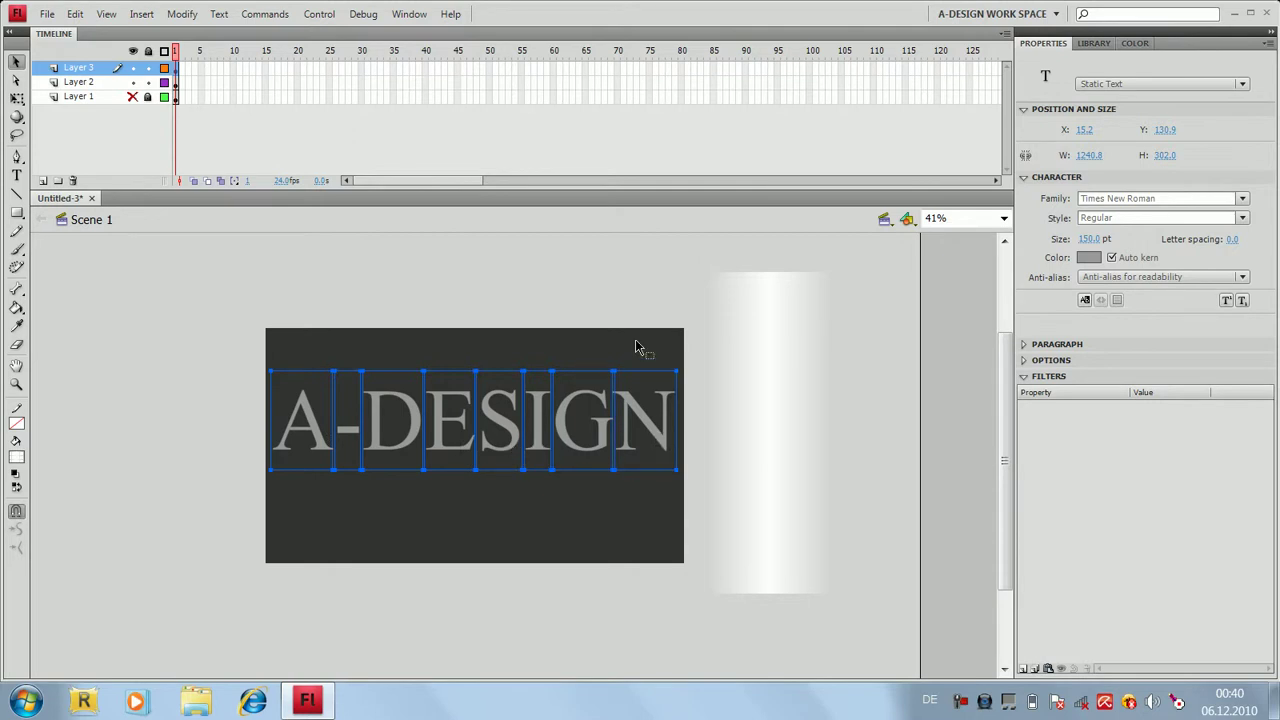
left_click(609, 301)
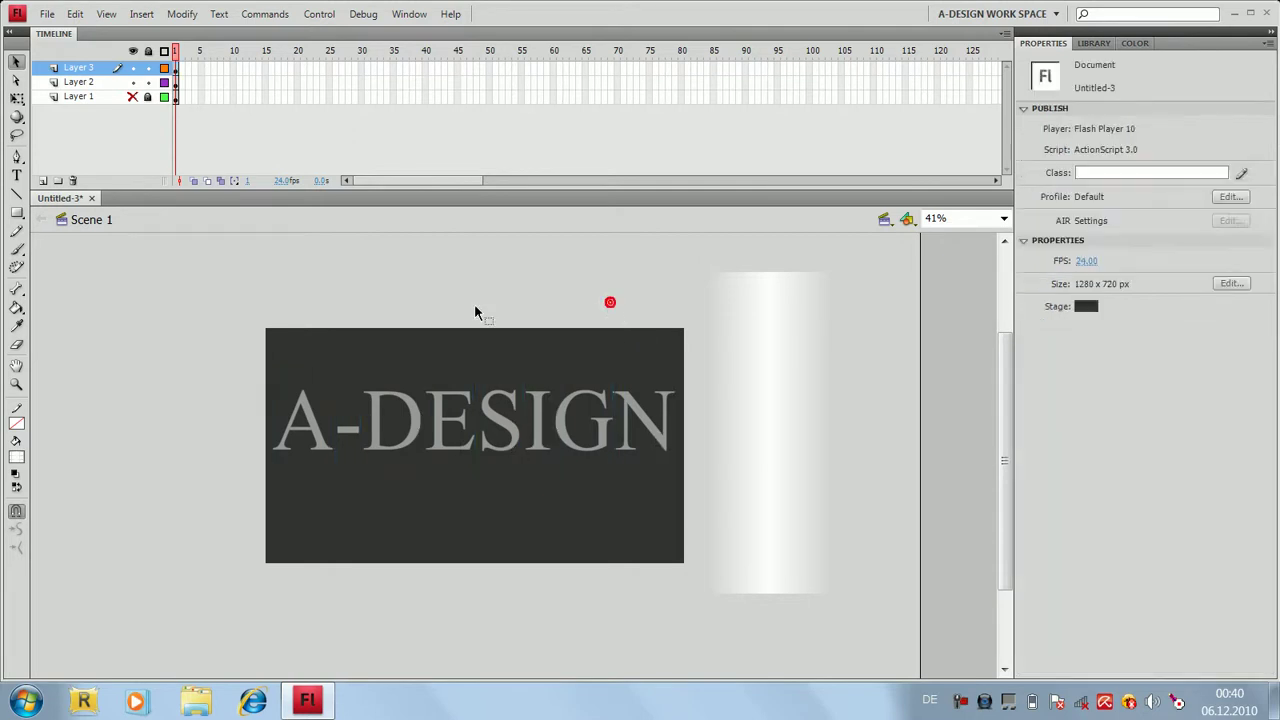
Step: Try stretching the separate letter D on Layer 3 and undo each change
left_click(409, 402)
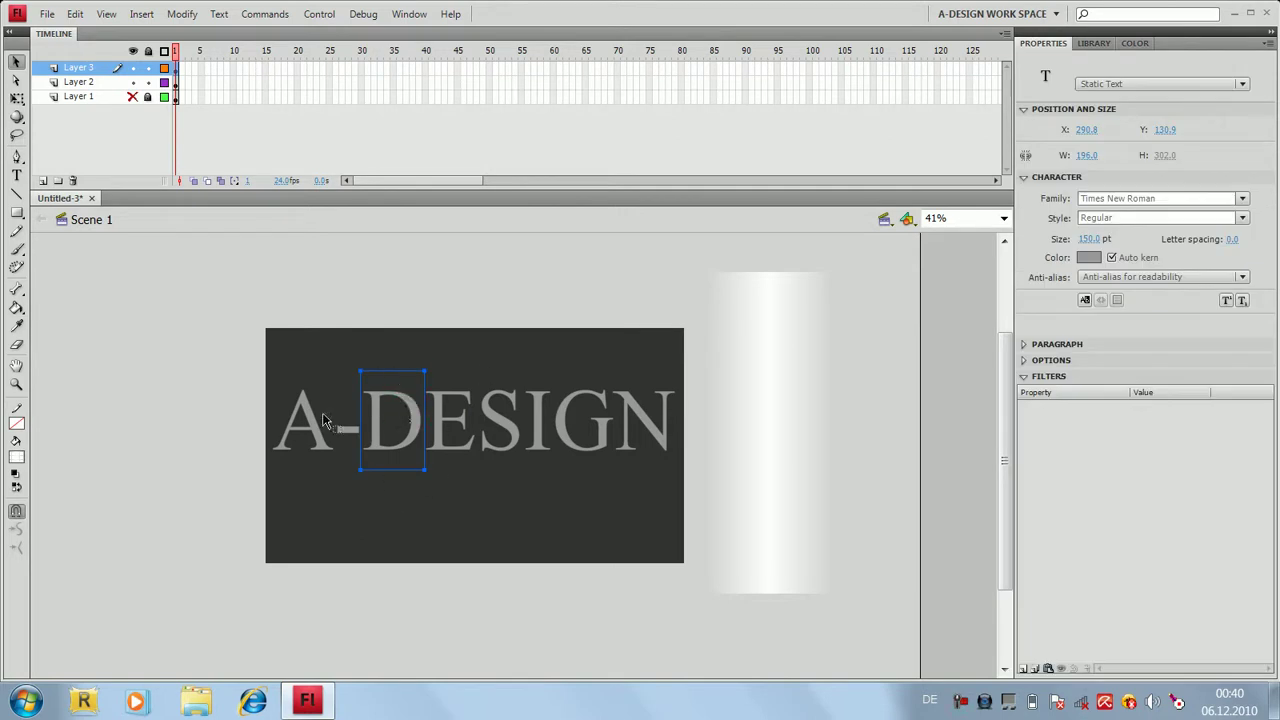
left_click_drag(424, 370, 600, 365)
key("ctrl+z")
left_click(16, 99)
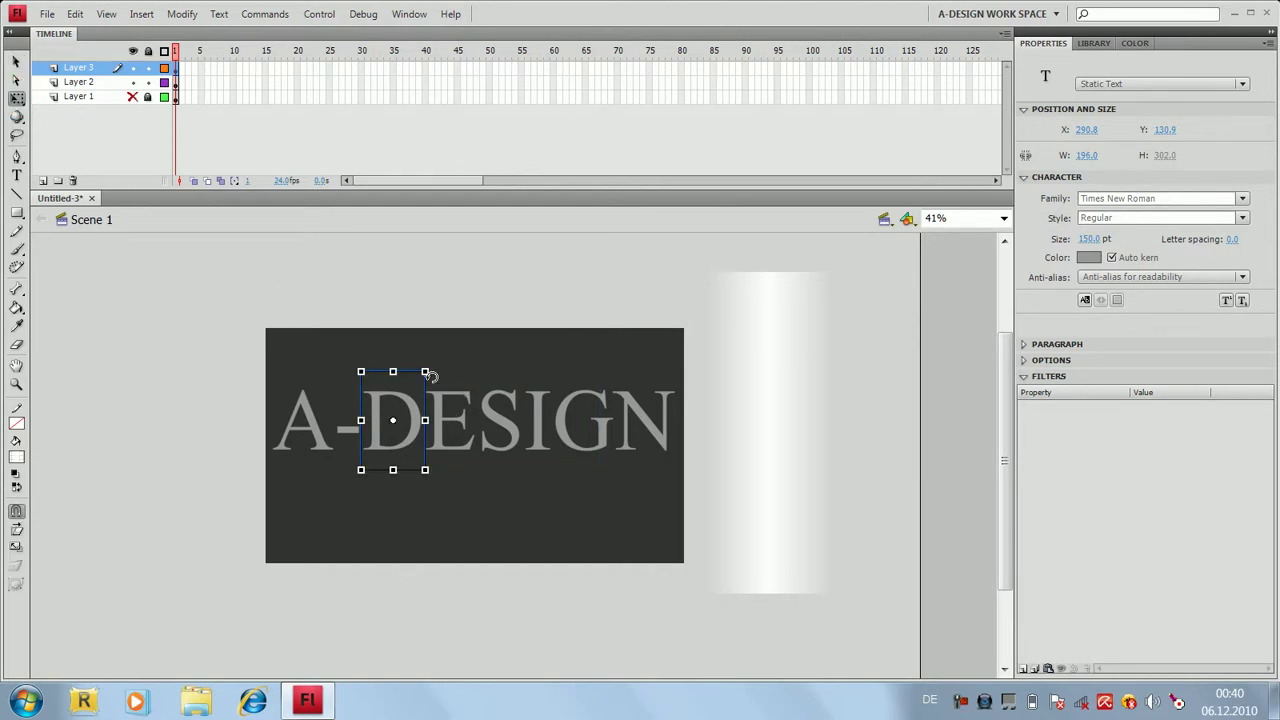
left_click_drag(425, 420, 556, 412)
key("ctrl+z")
Step: Select all the A-DESIGN letters on Layer 3 and break them apart again into plain shapes
left_click_drag(228, 344, 252, 486)
left_click_drag(507, 530, 690, 512)
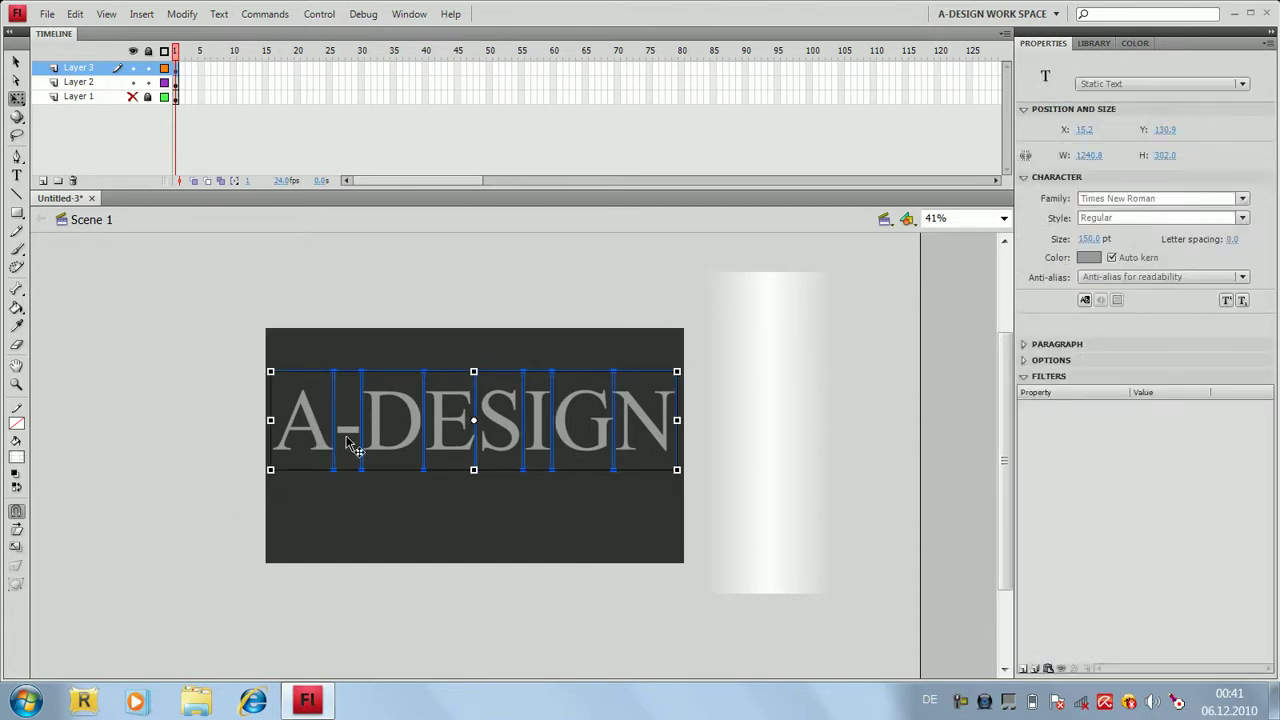
left_click(184, 16)
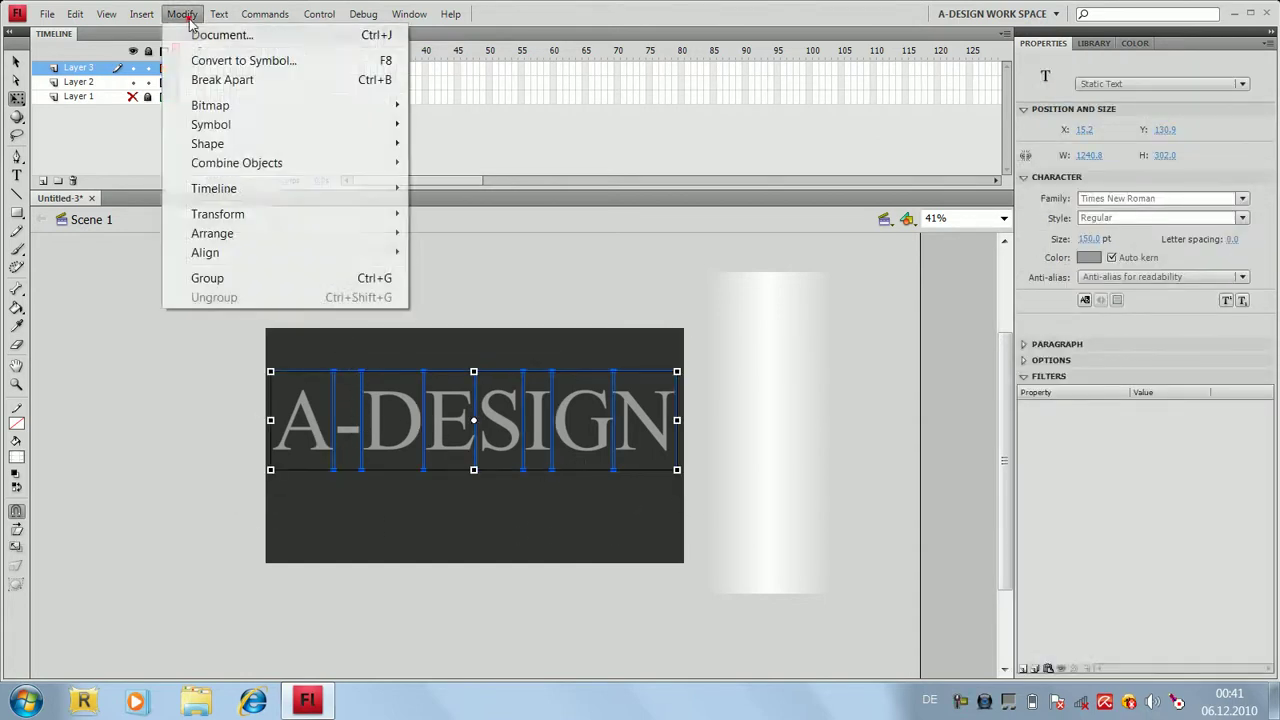
left_click(210, 82)
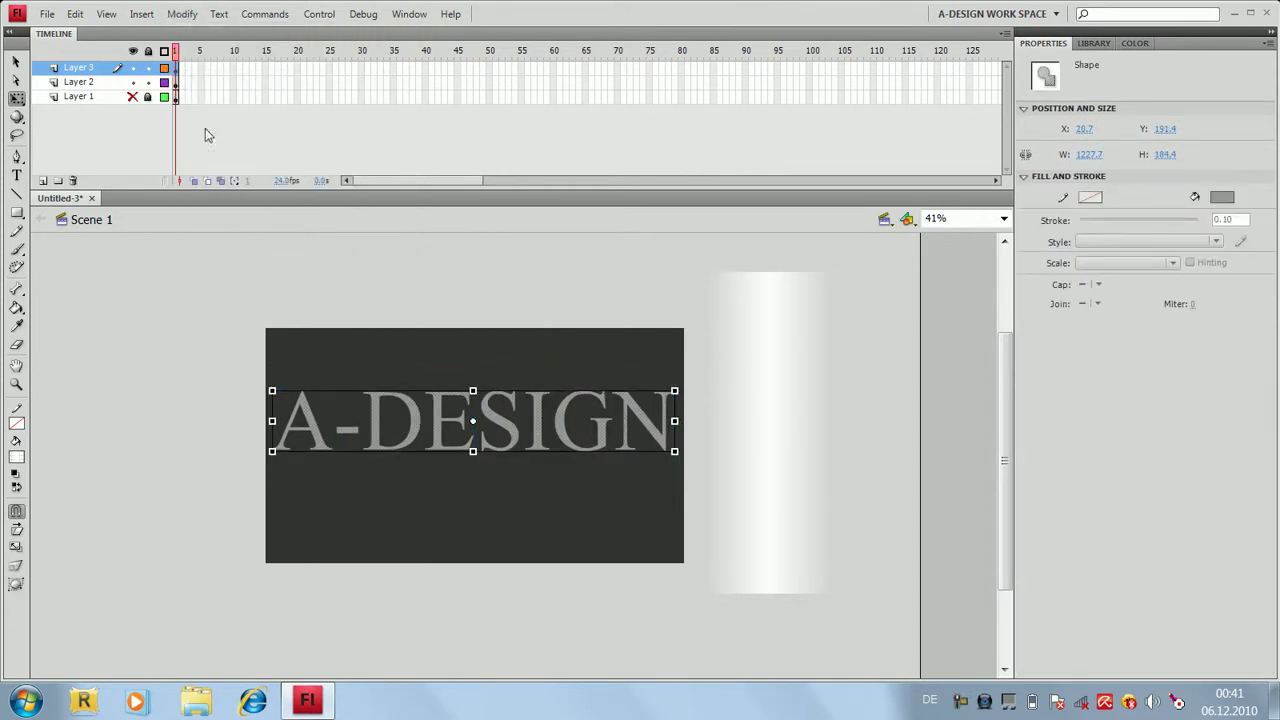
Step: Examine the edges and fill of the broken-apart A-DESIGN letters up close
scroll(386, 517, "up", 5)
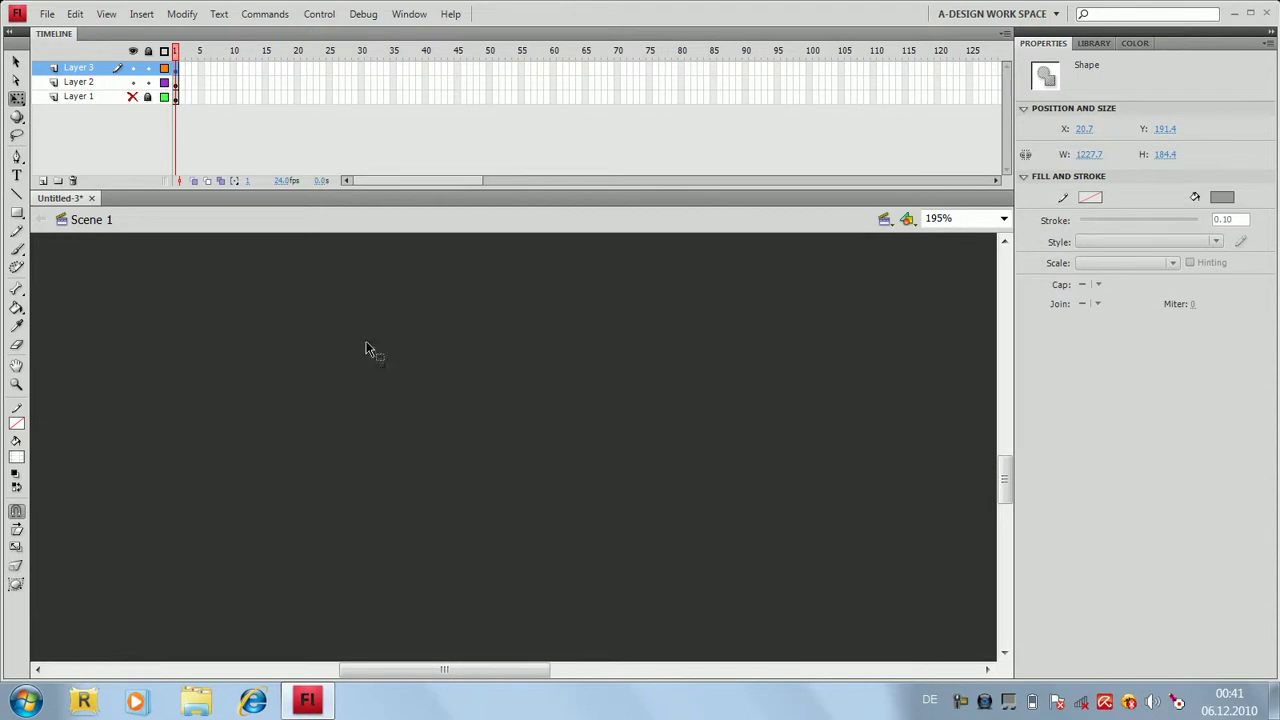
left_click_drag(380, 317, 840, 606)
scroll(466, 493, "up", 6)
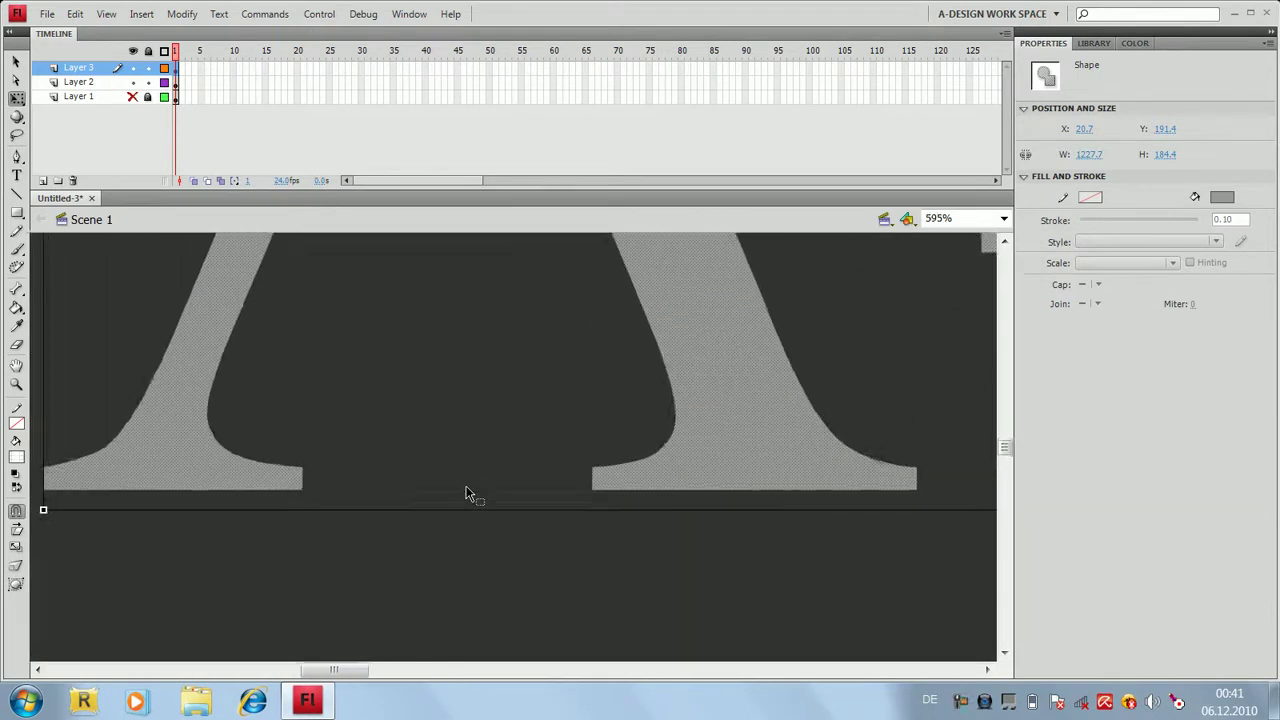
left_click_drag(238, 441, 899, 515)
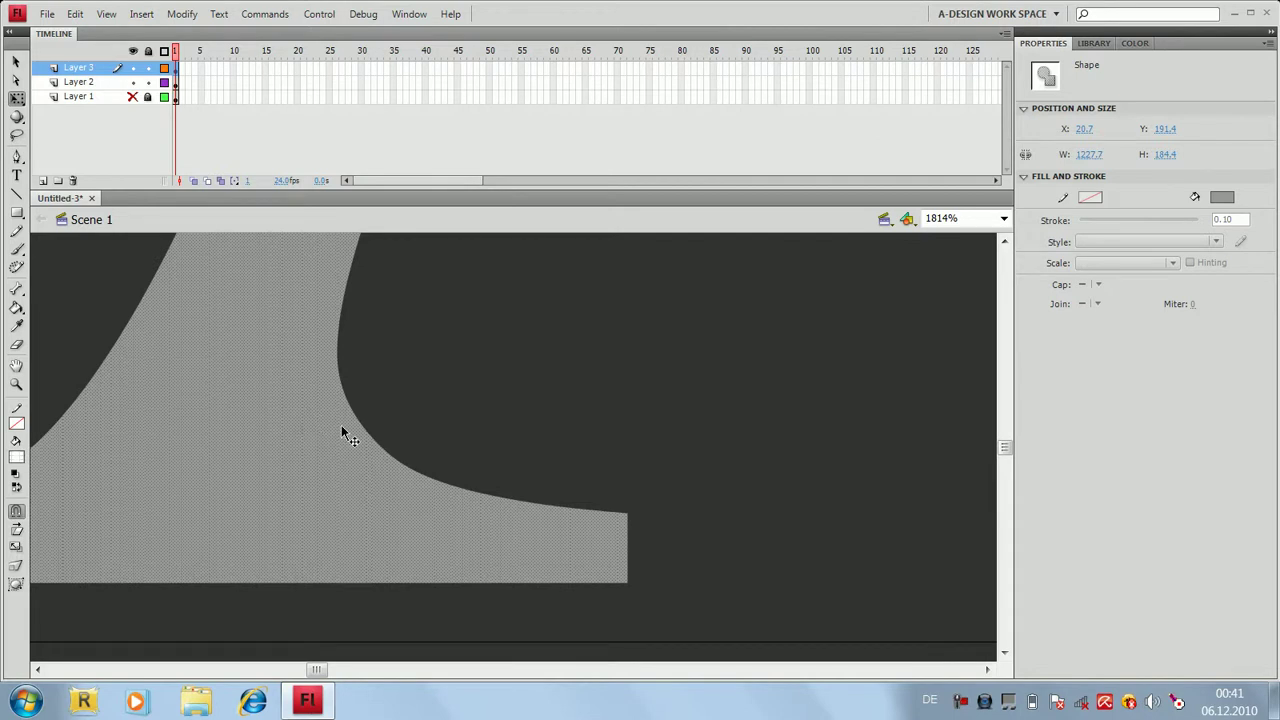
scroll(341, 425, "down", 4)
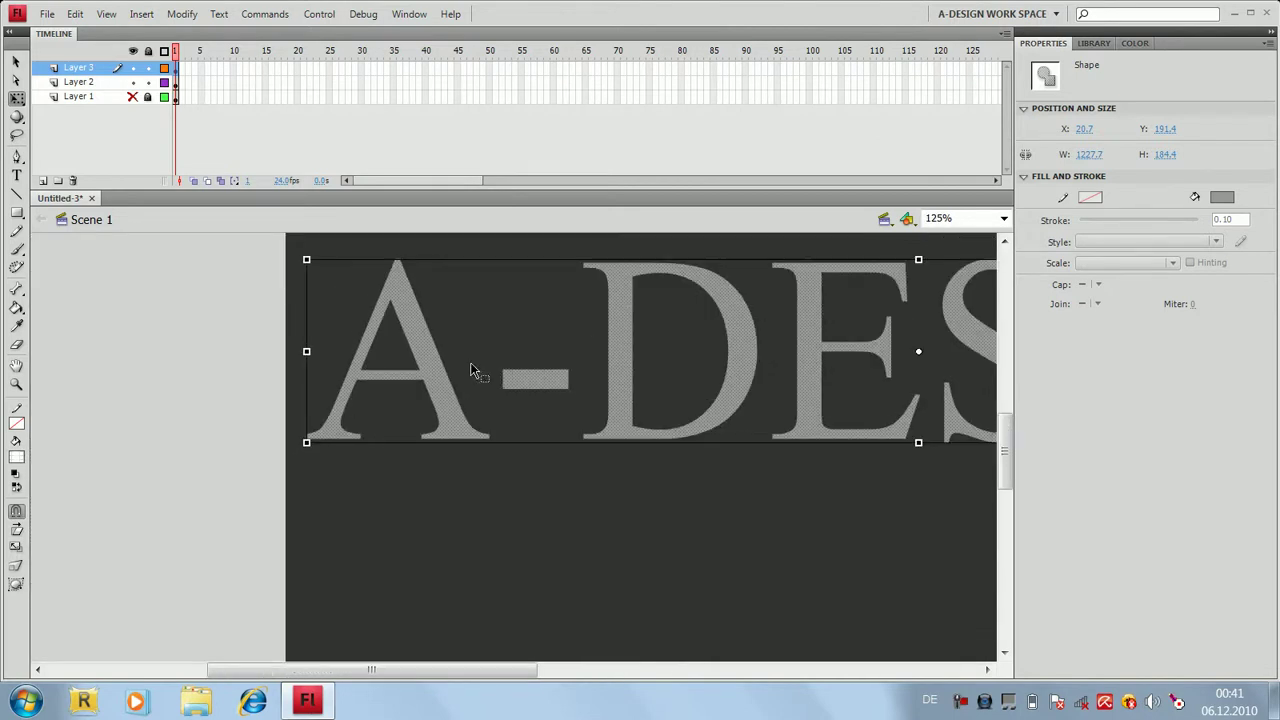
left_click_drag(703, 351, 390, 445)
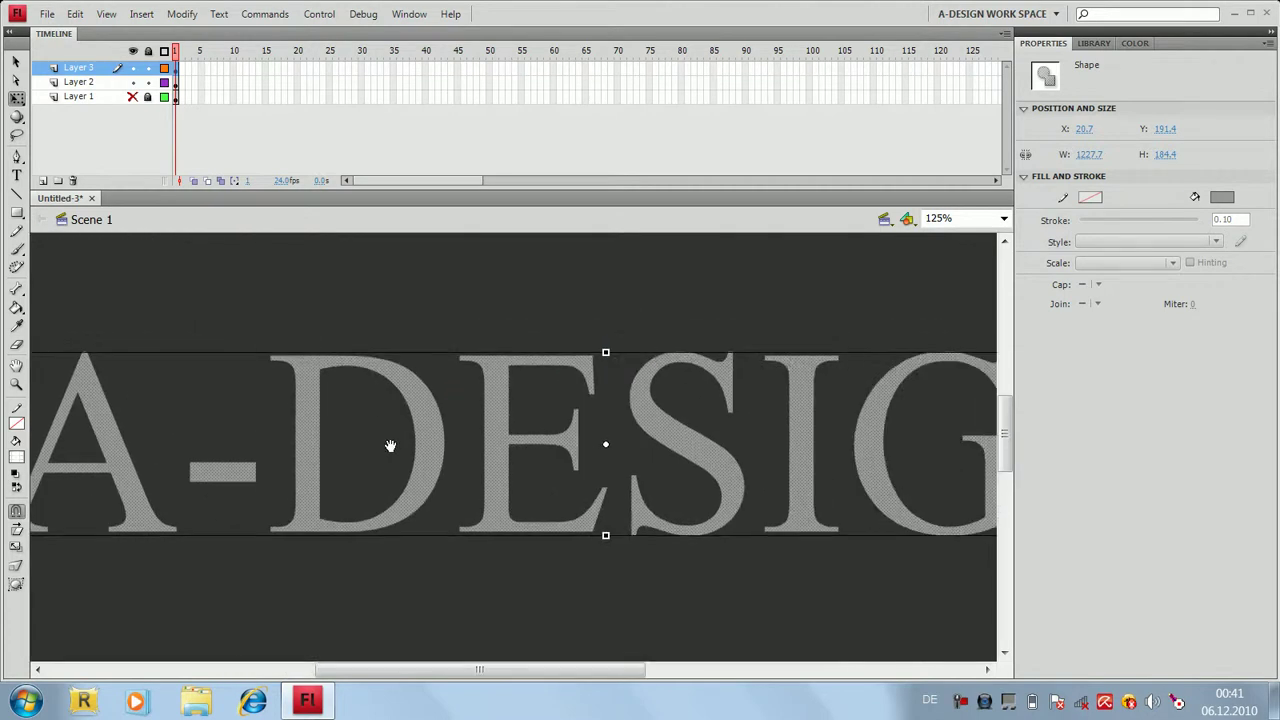
scroll(390, 445, "down", 2)
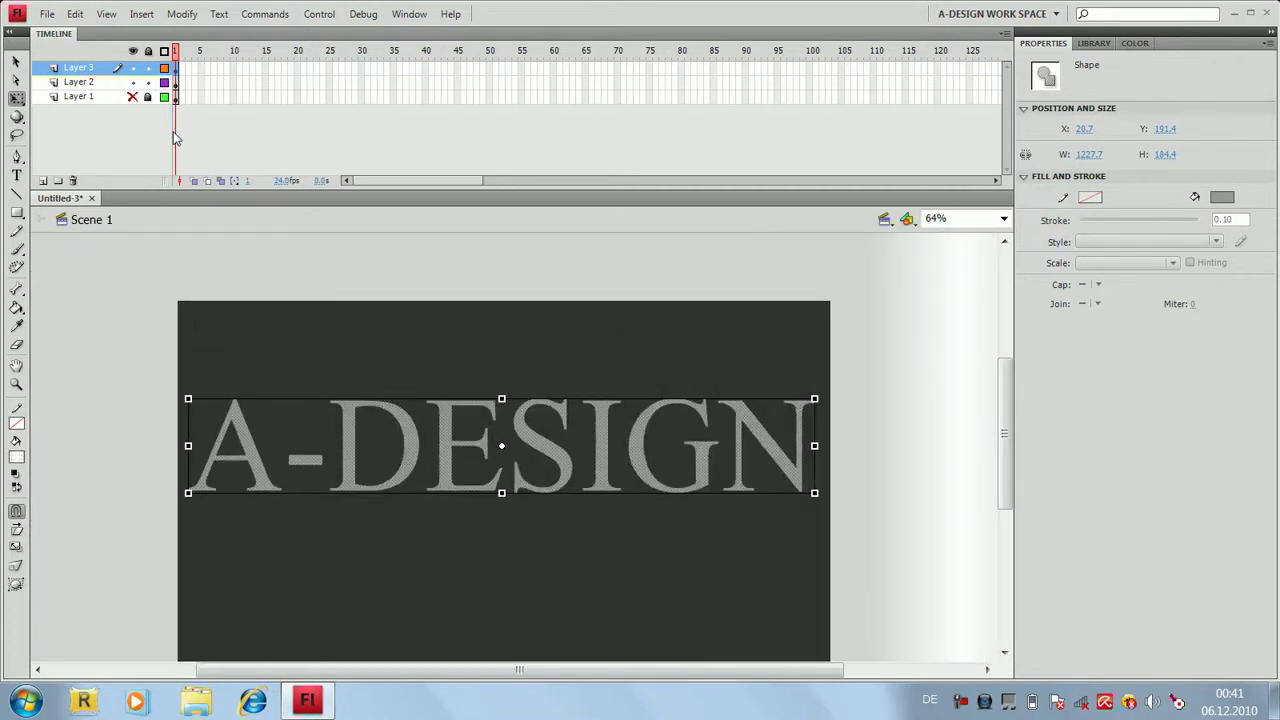
Step: Move Layer 2's gradient rectangle to just left of the stage, at about X -445, Y -150
left_click(94, 83)
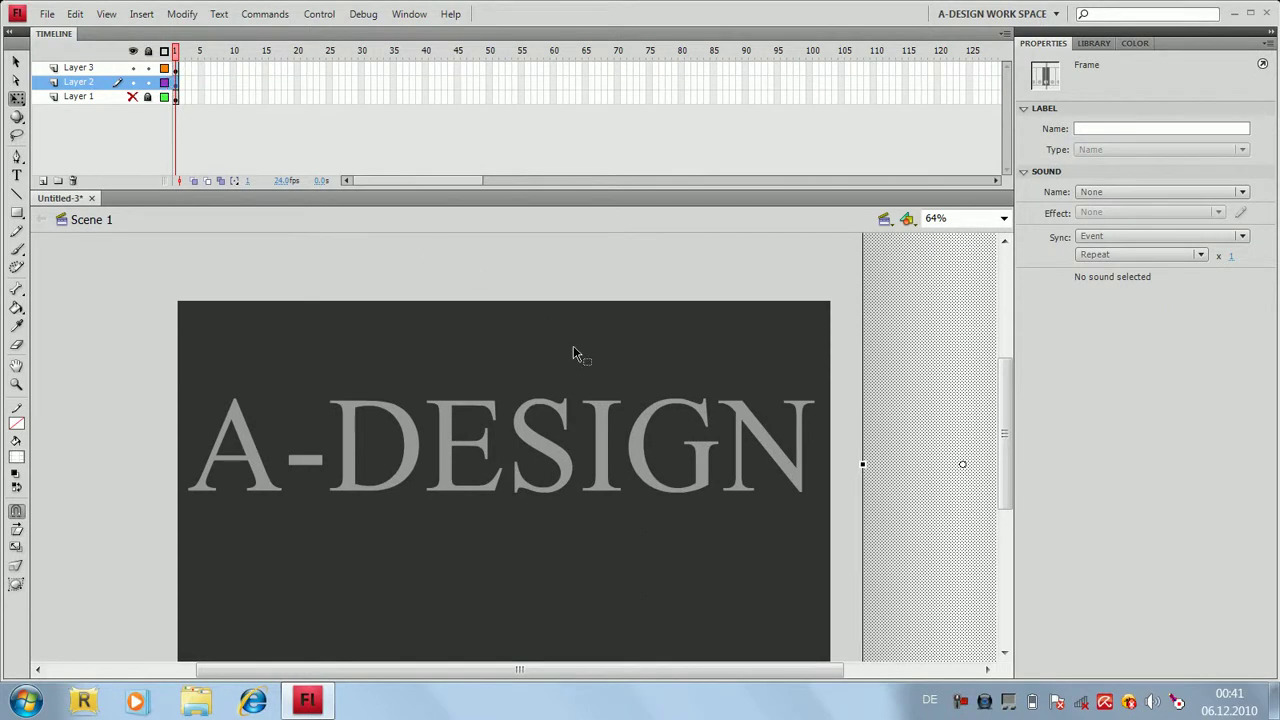
left_click_drag(746, 366, 366, 352)
left_click(780, 395)
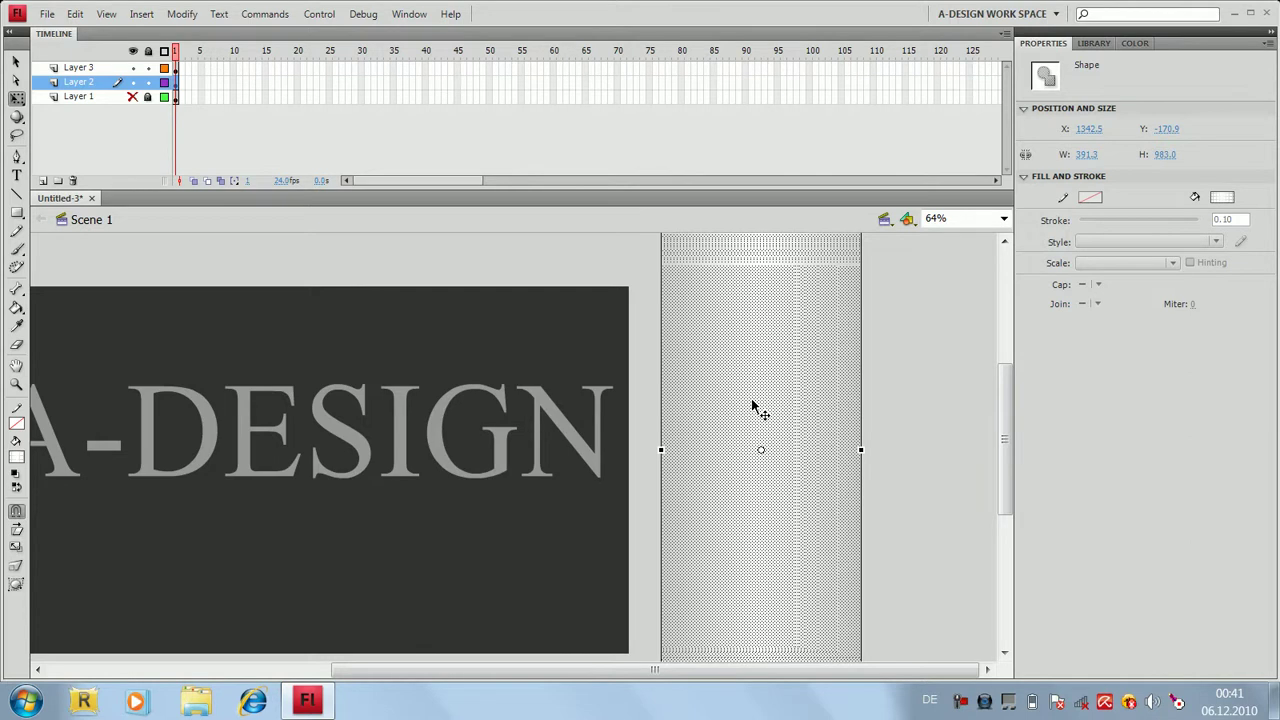
key("ctrl+minus")
left_click_drag(632, 370, 168, 383)
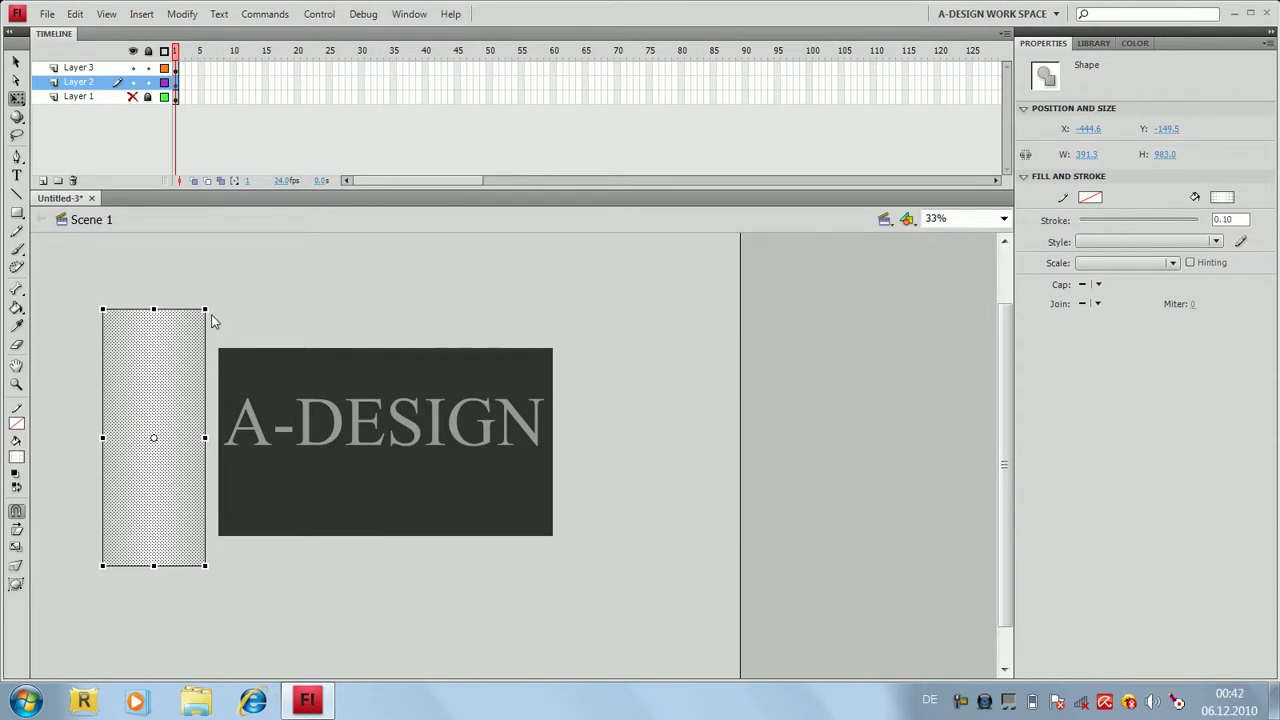
Step: Convert the gradient rectangle to a Movie Clip symbol named "glint effect" with centre registration
key("F8")
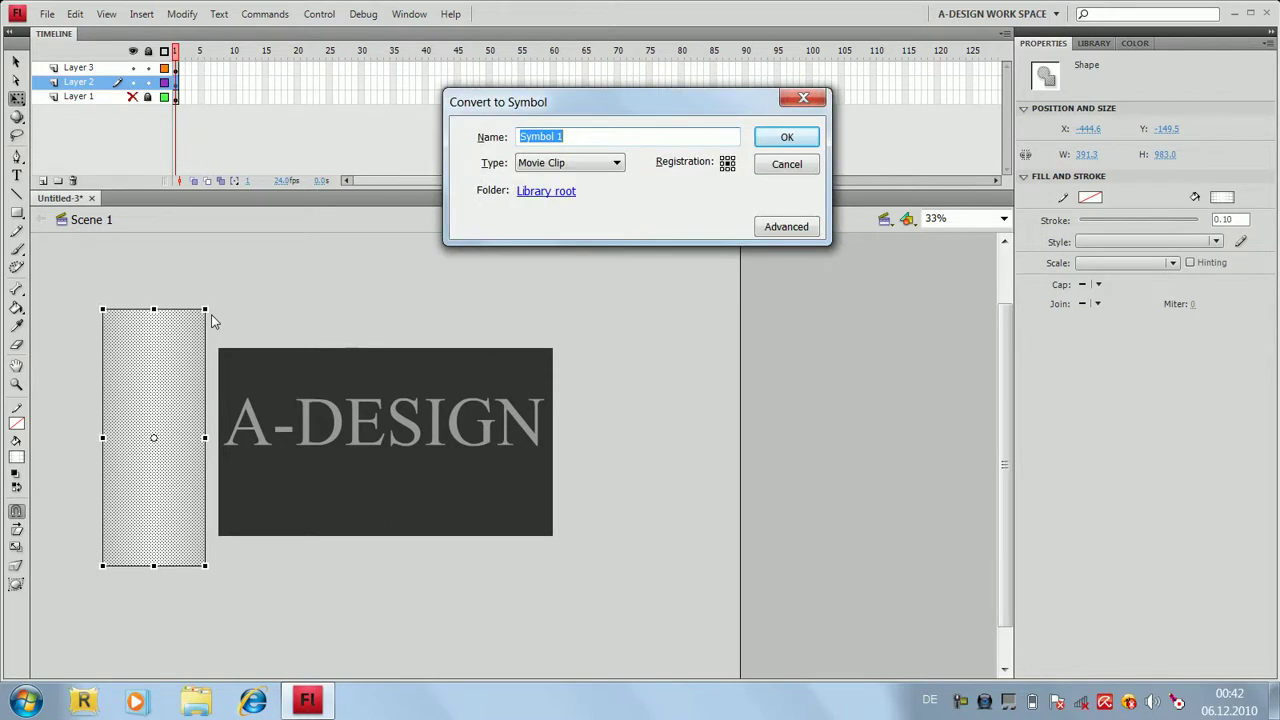
type("glint effect")
left_click(722, 160)
left_click(727, 165)
left_click(781, 140)
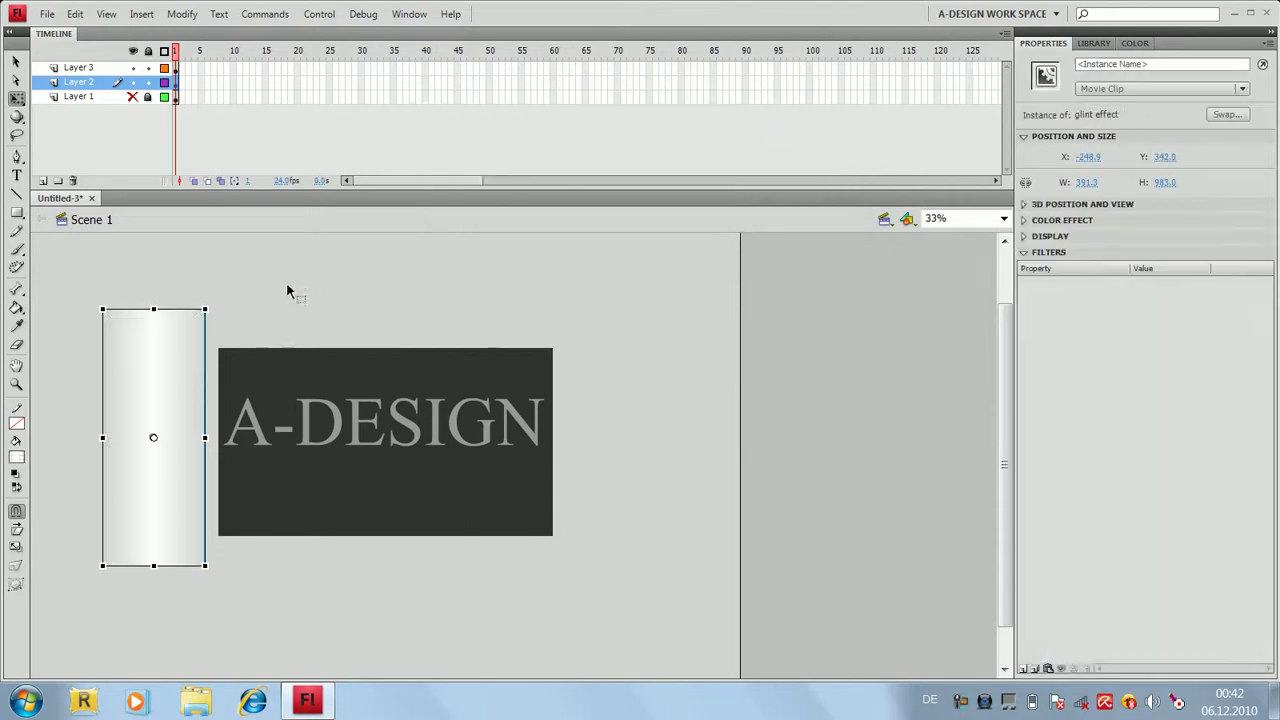
Step: Open the glint effect movie clip for in-place editing
double_click(161, 368)
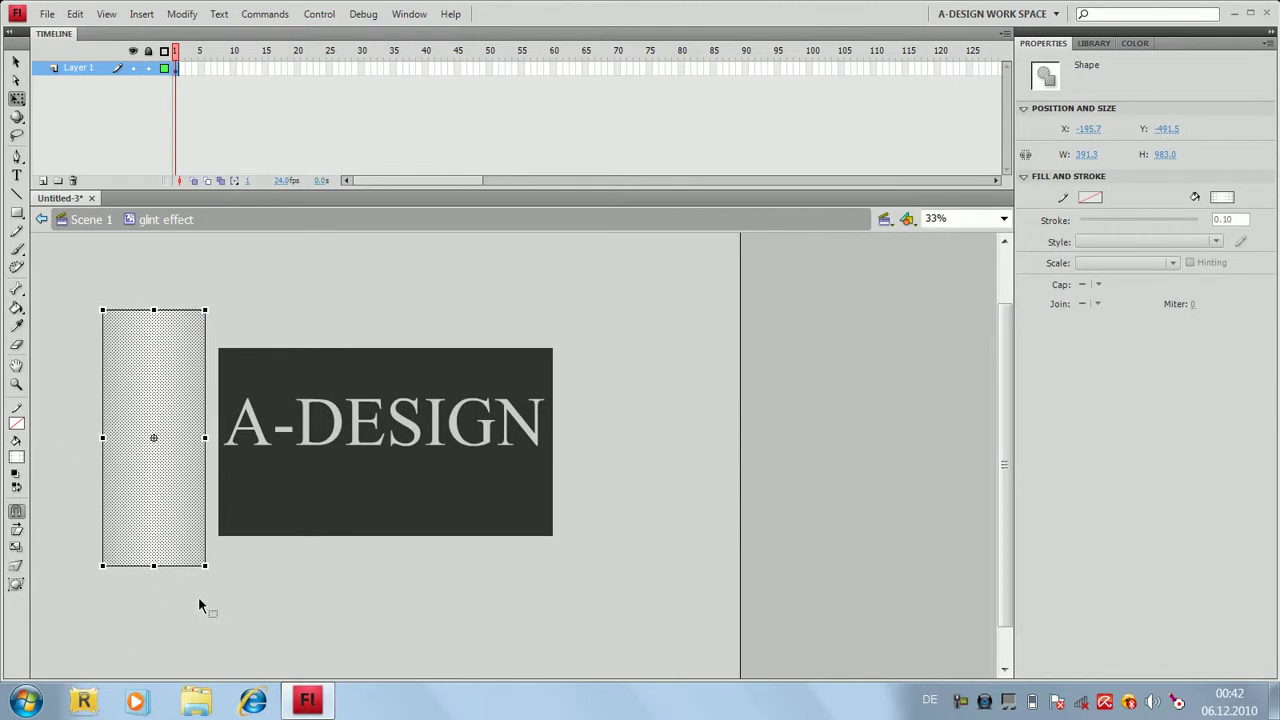
left_click(88, 220)
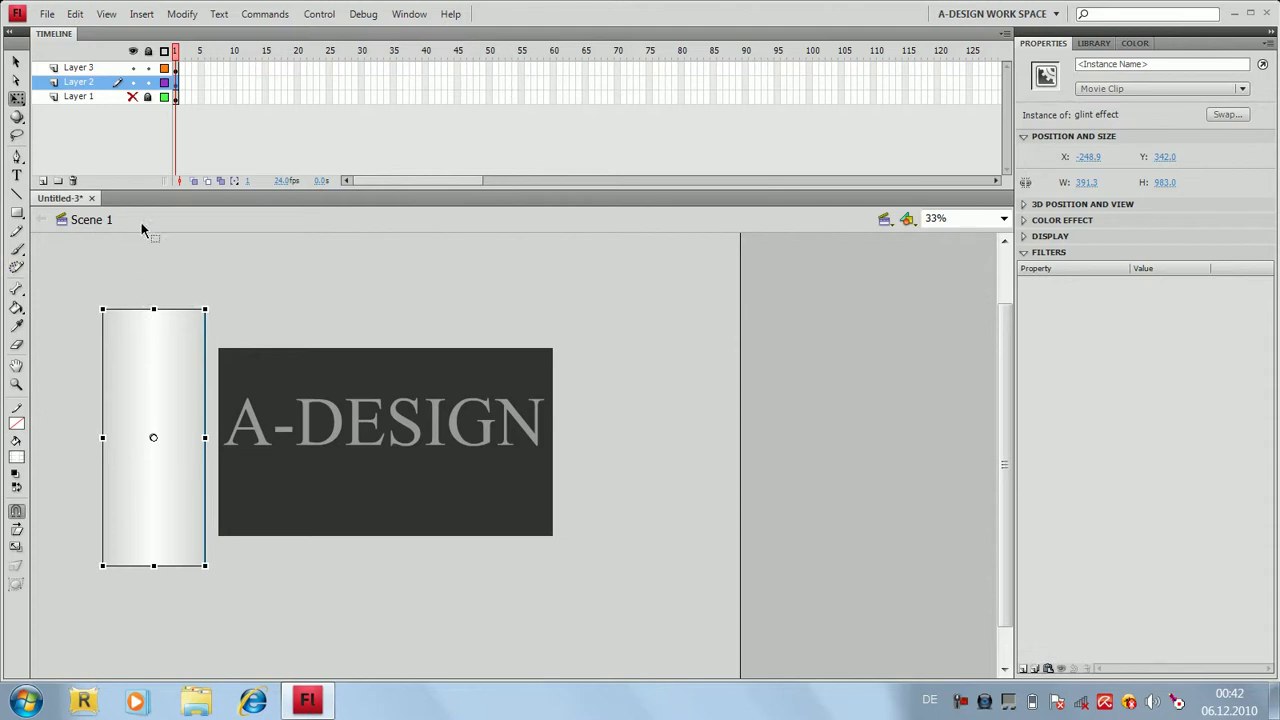
double_click(157, 385)
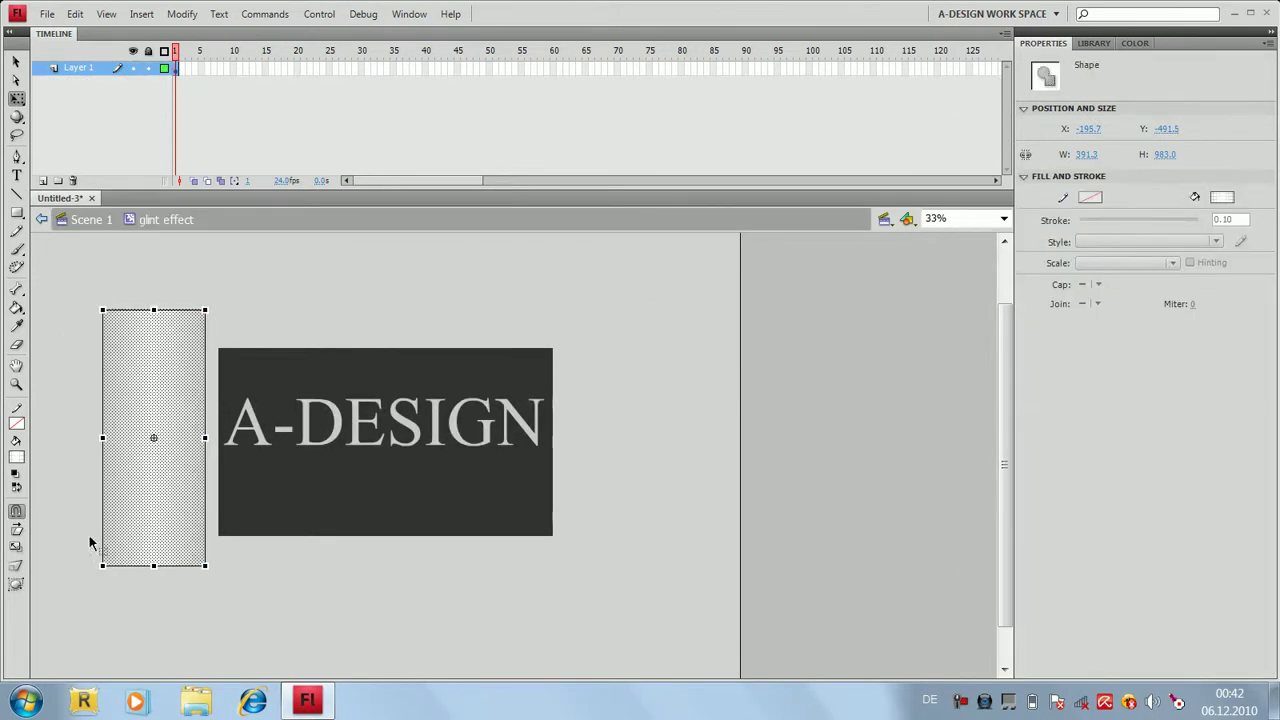
Step: Insert a keyframe at frame 50 on Layer 1 of the glint effect clip
left_click(177, 67)
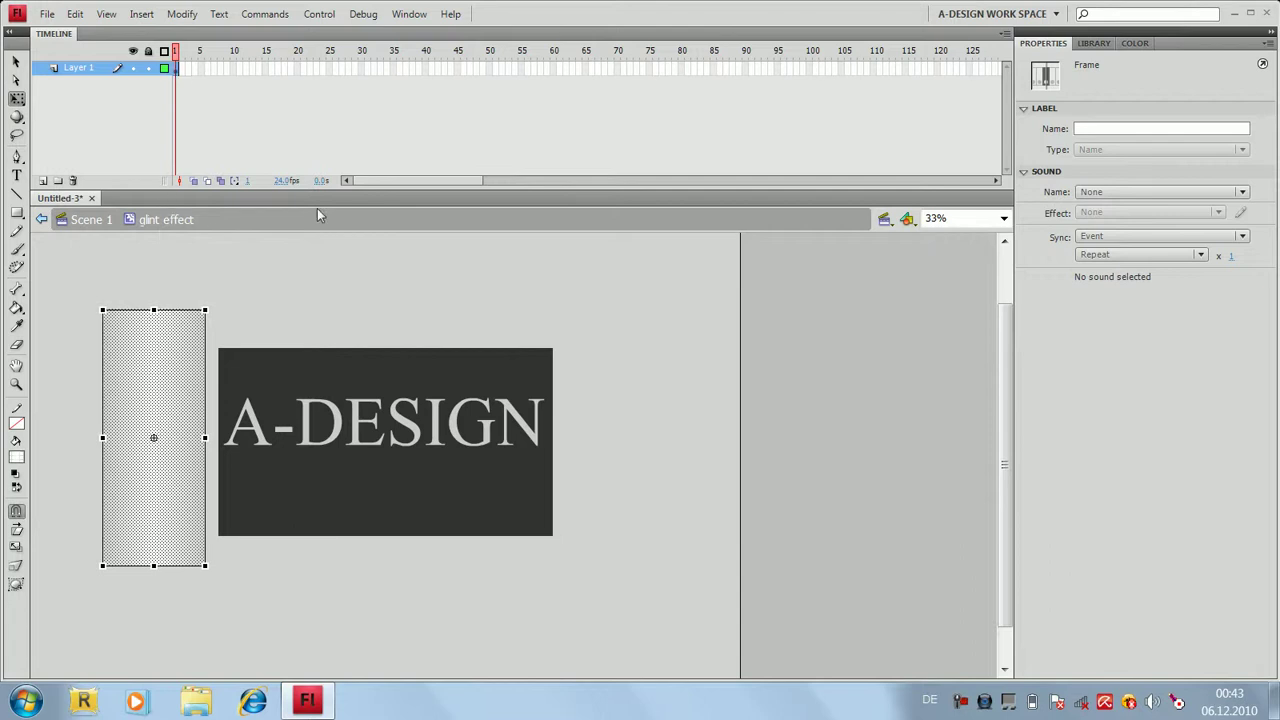
left_click(489, 68)
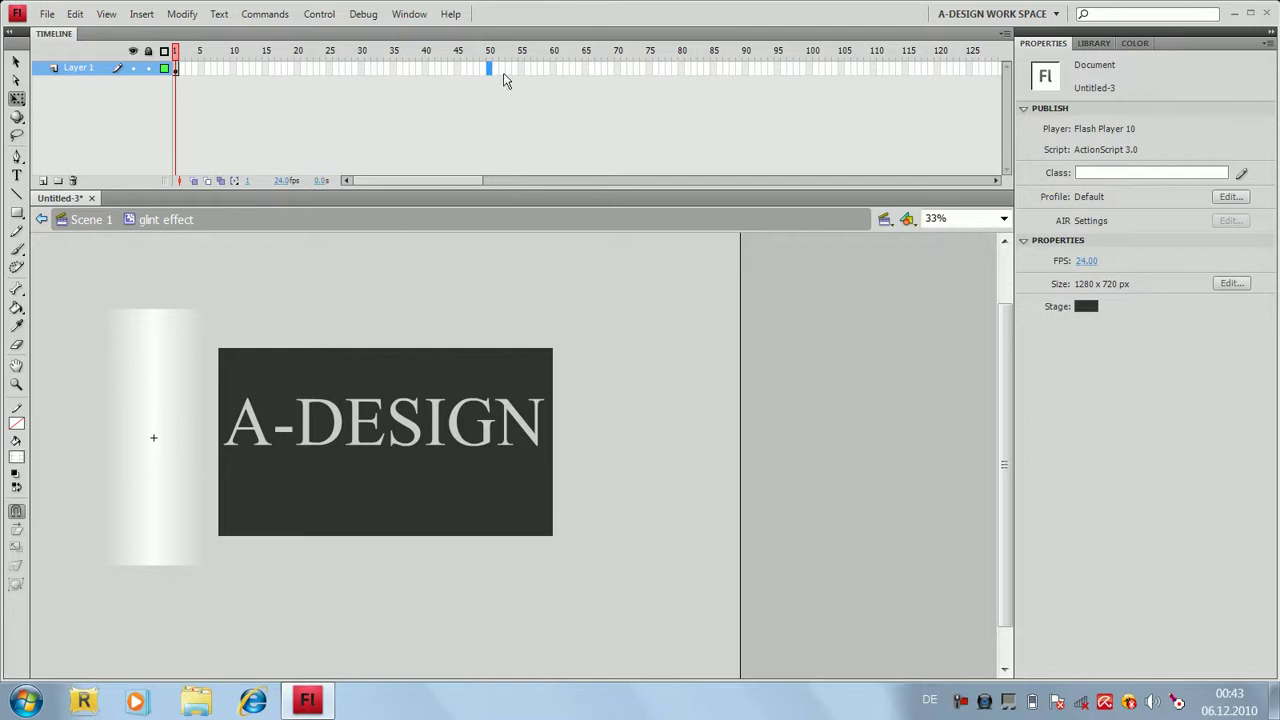
left_click(891, 68)
left_click(809, 68)
key("F6")
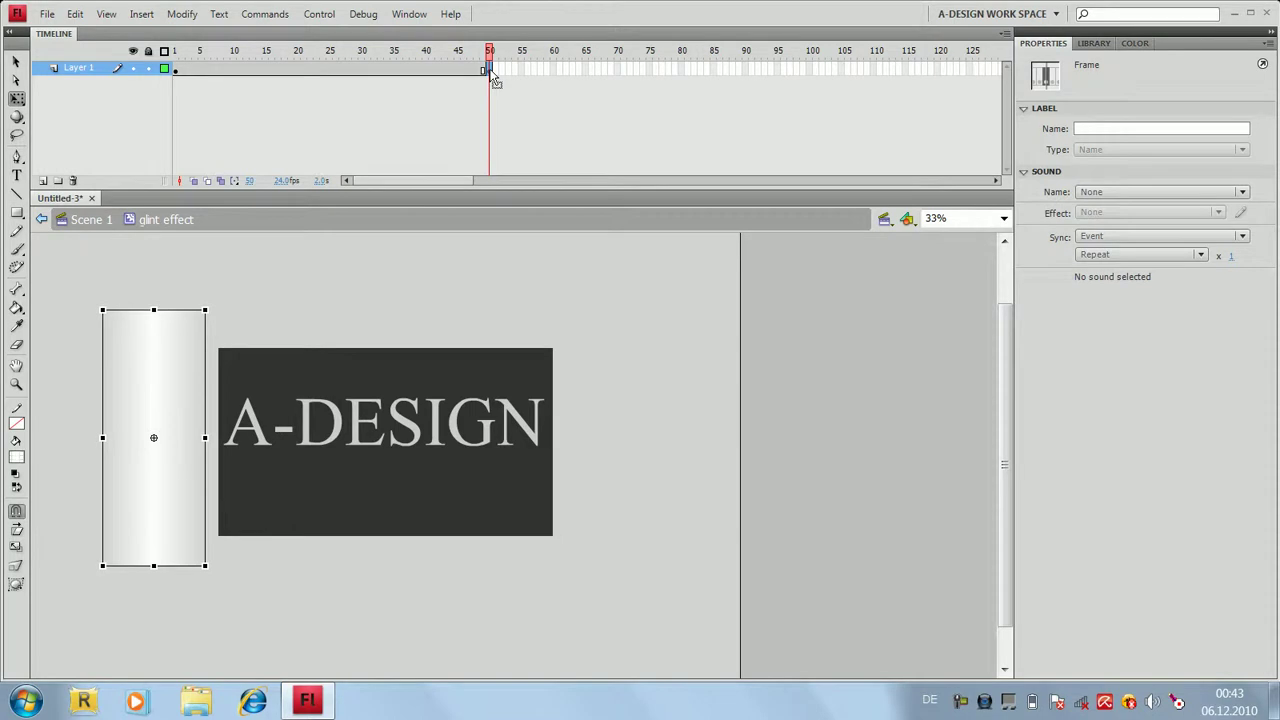
right_click(491, 77)
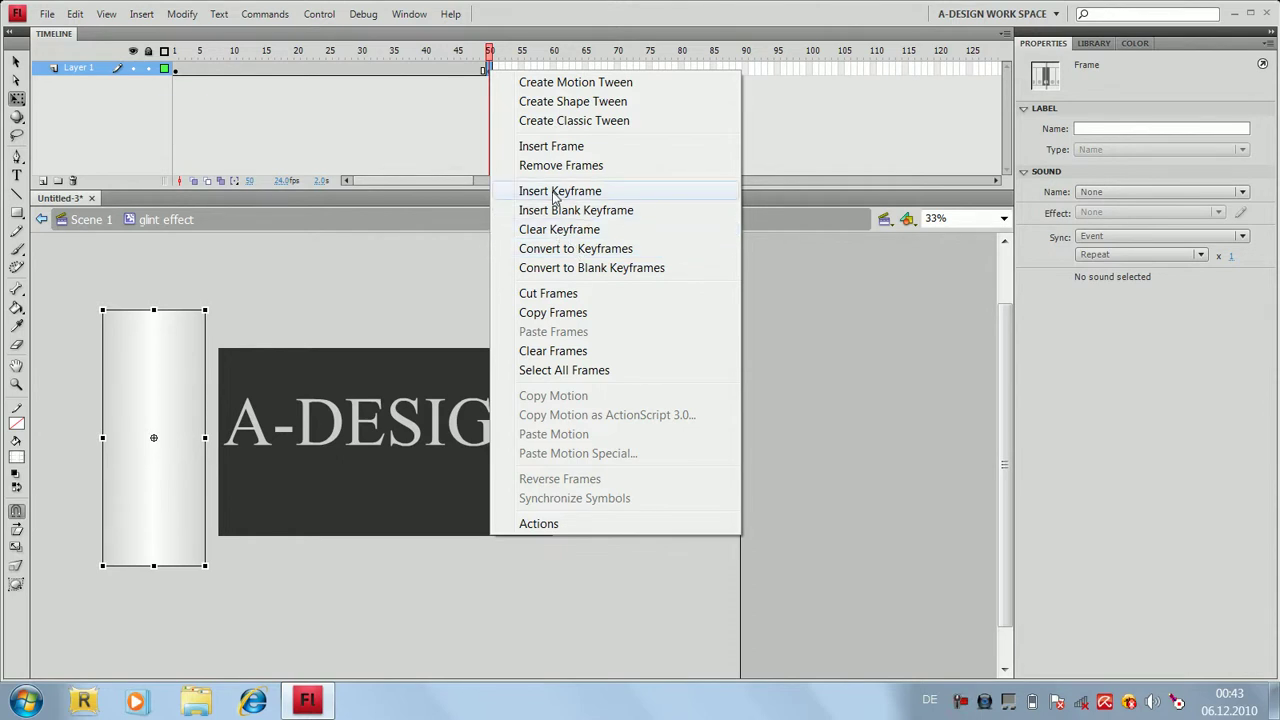
left_click(432, 258)
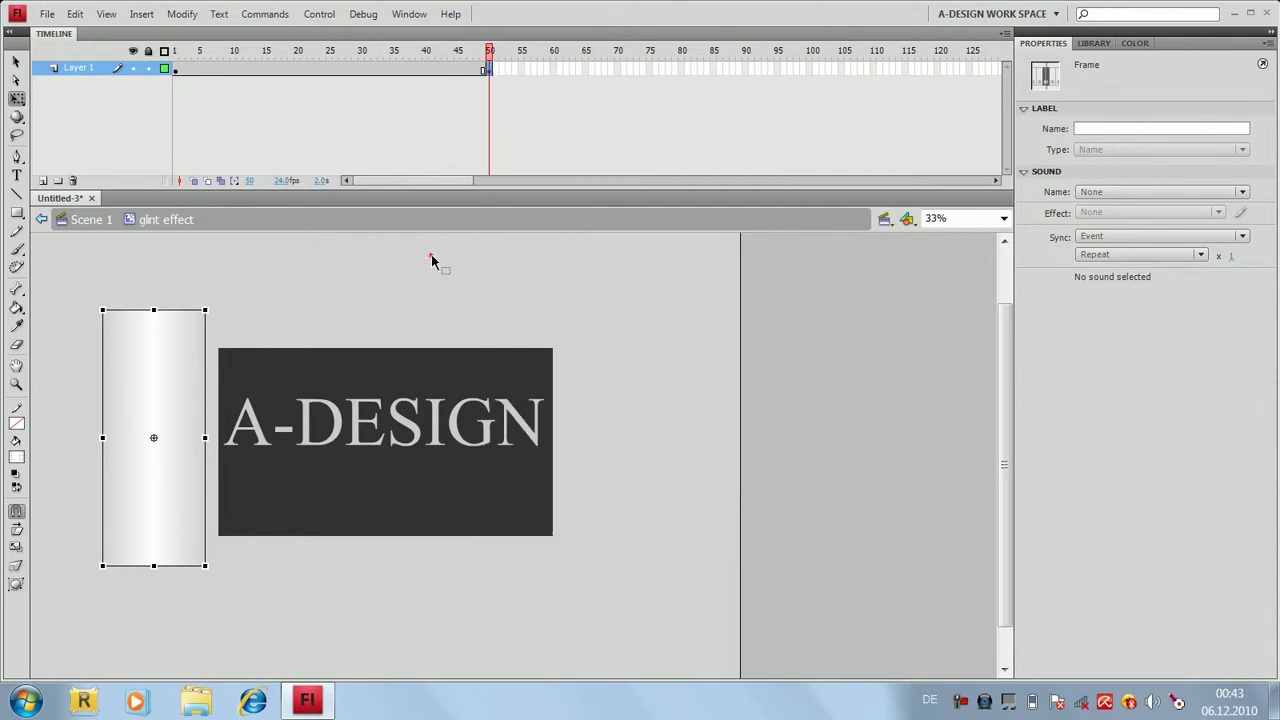
Step: Undo the keyframe insertion at frame 50 of the glint effect clip and try inserting a plain frame there instead
key("ctrl+z")
key("ctrl+z")
key("ctrl+z")
key("ctrl+z")
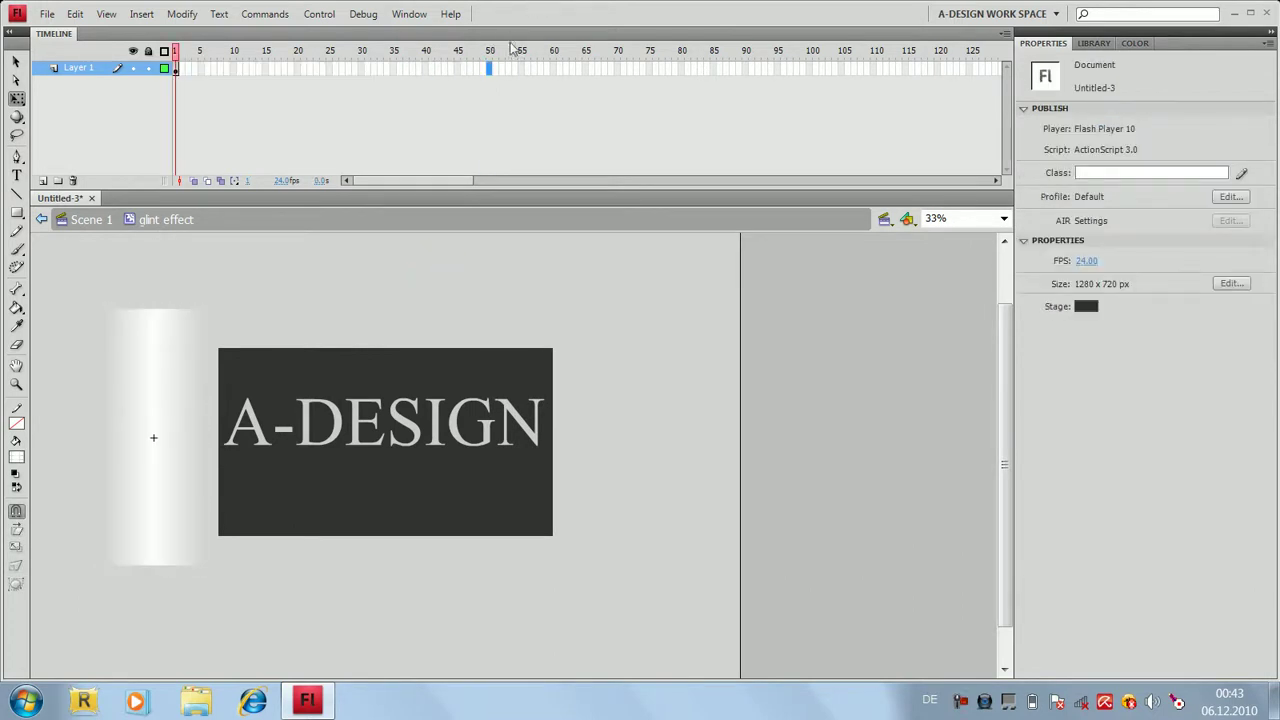
right_click(487, 66)
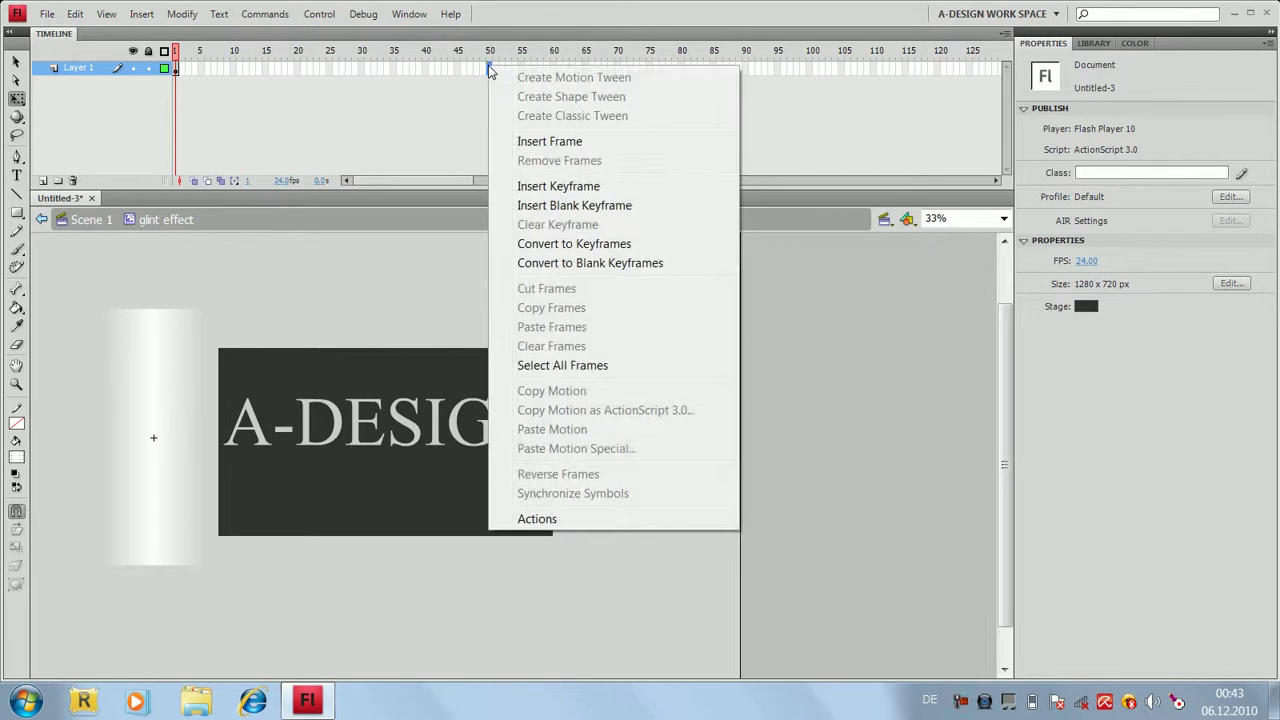
left_click(530, 146)
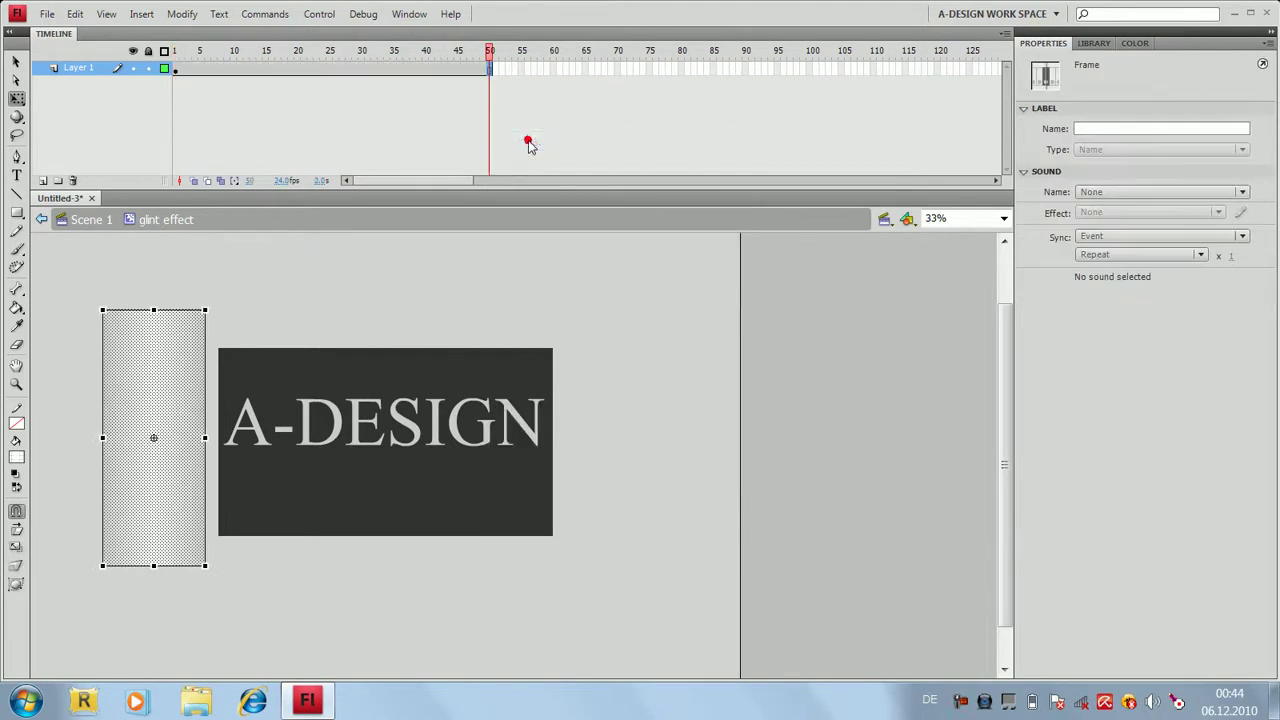
left_click(527, 134)
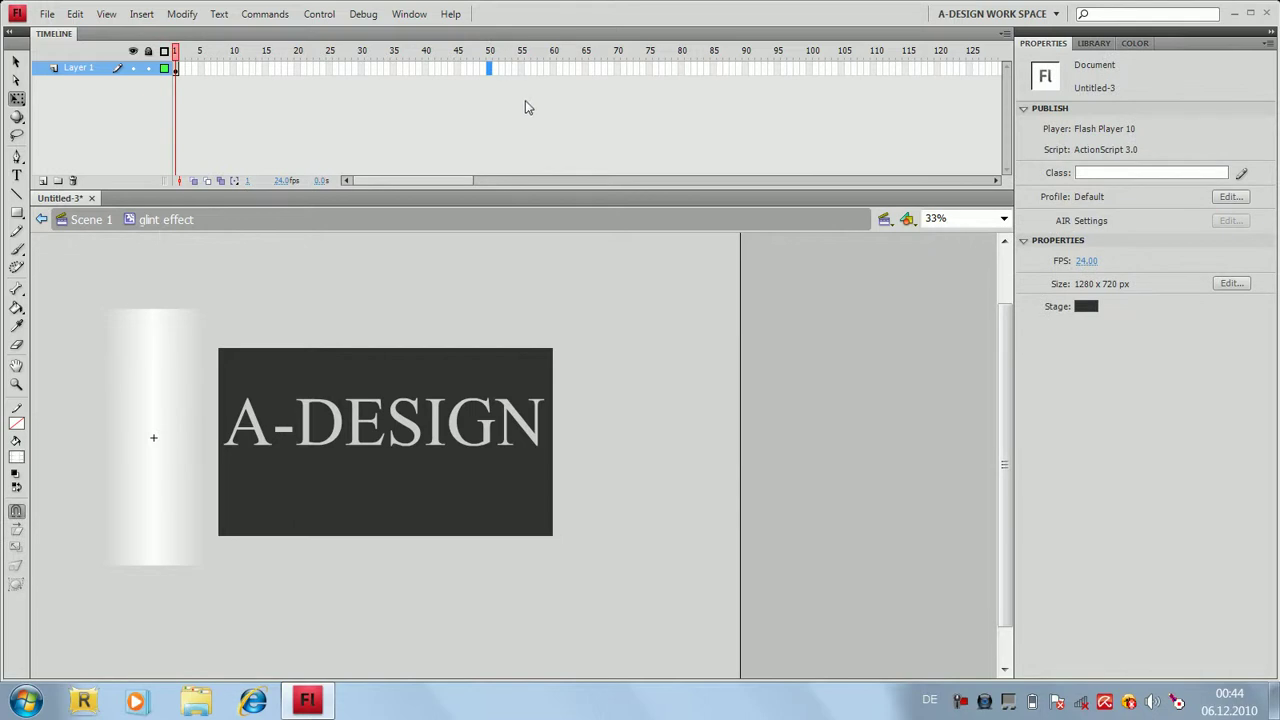
Step: Insert a keyframe at frame 50 of the glint effect clip and move its gradient rectangle past the stage's right edge, at about X 1579, Y -510
right_click(489, 68)
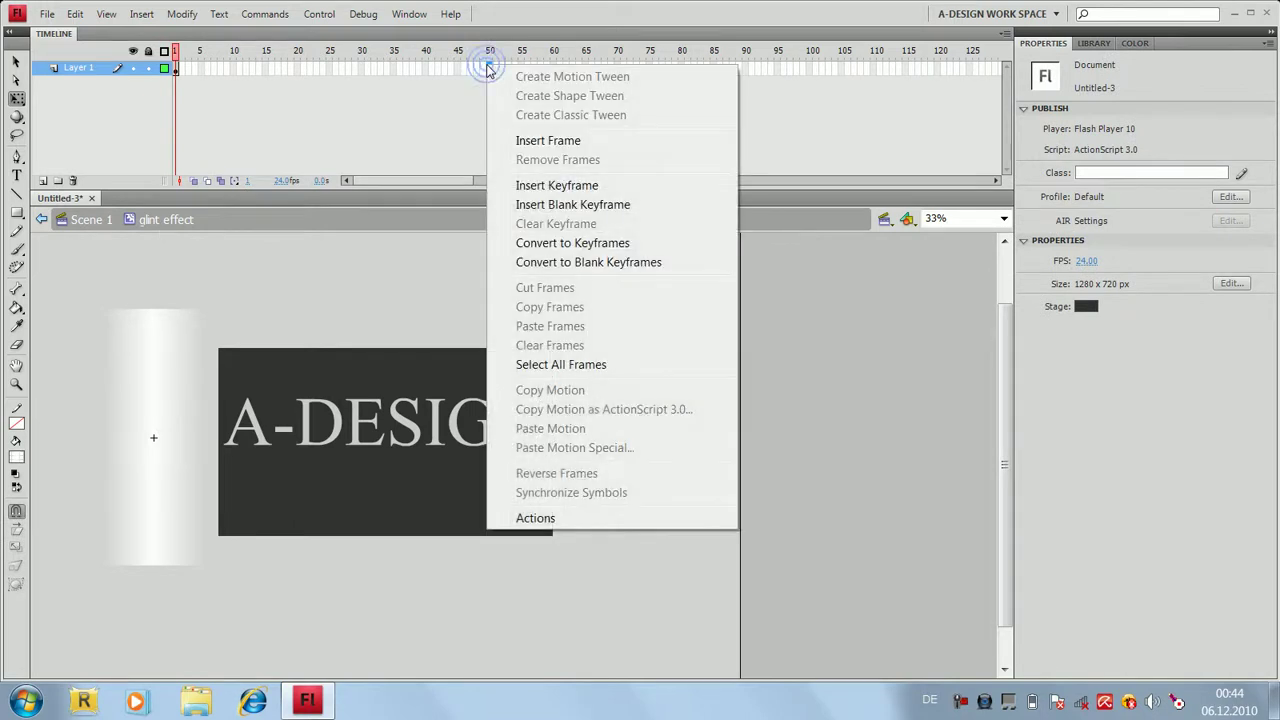
left_click(566, 188)
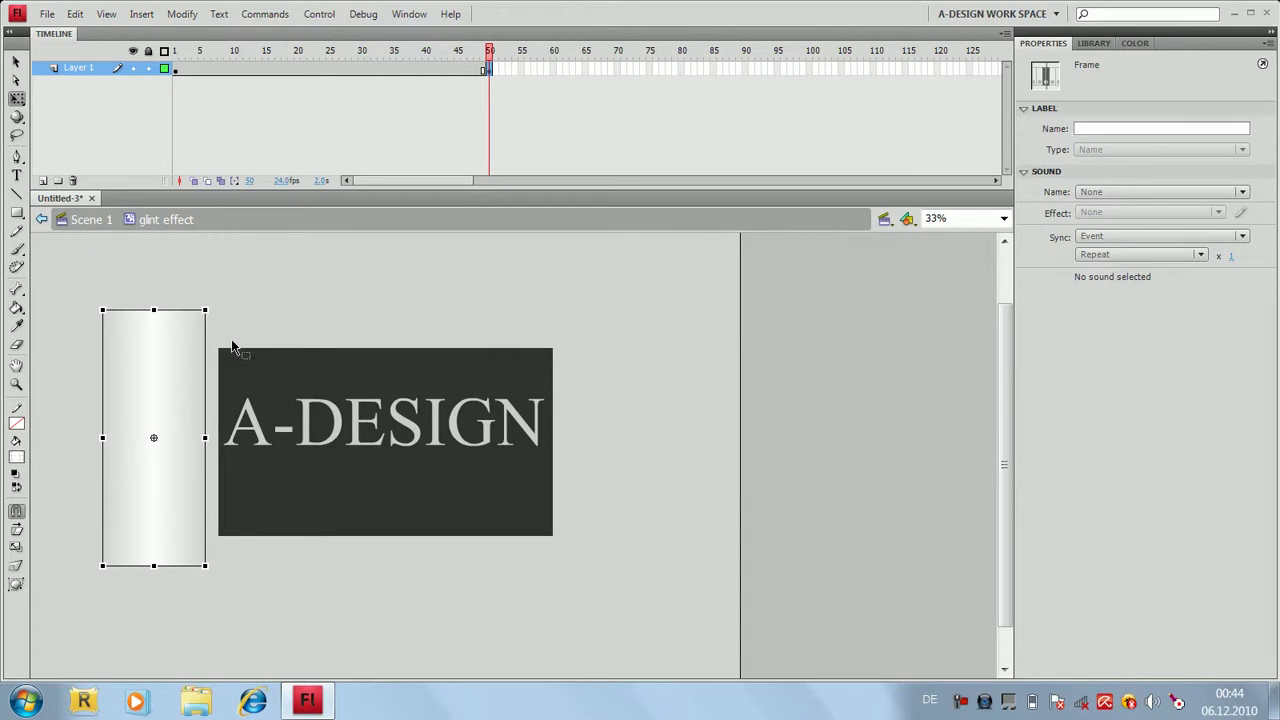
left_click_drag(151, 366, 615, 366)
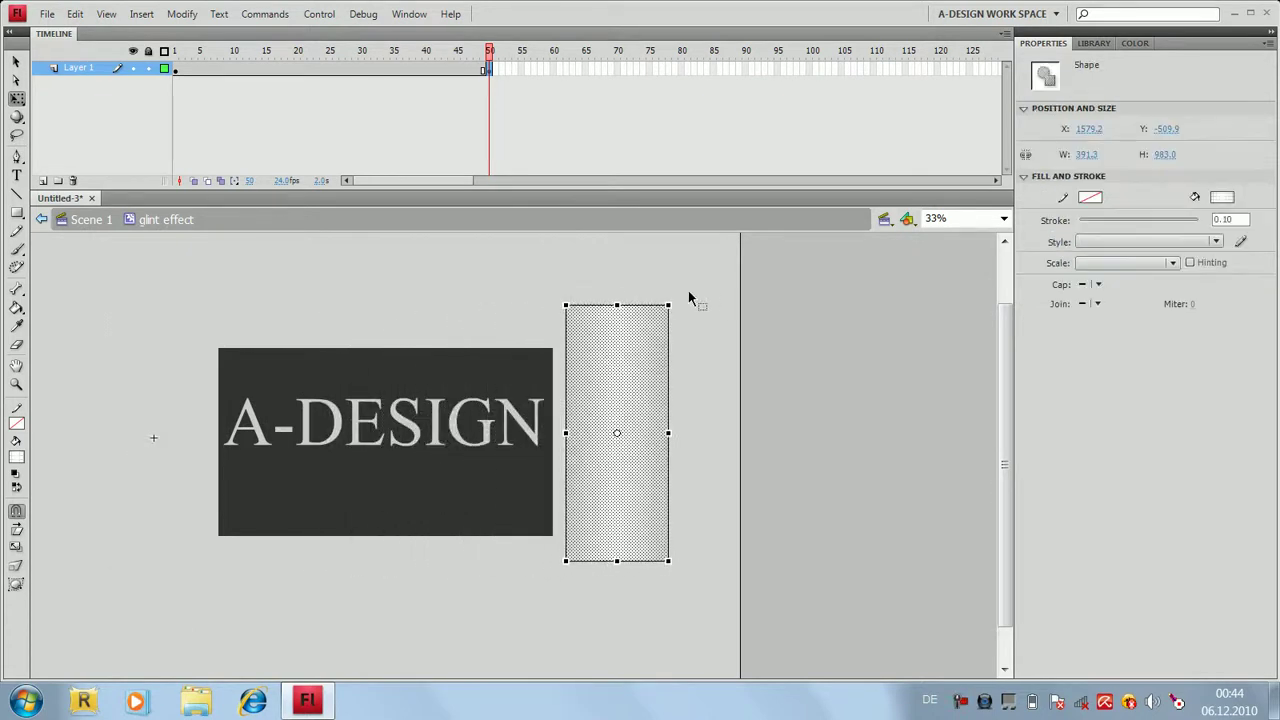
Step: Rotate the gradient rectangle clockwise to a diagonal slant at frame 50, and give it a similar slant at frame 1
left_click_drag(675, 293, 757, 310)
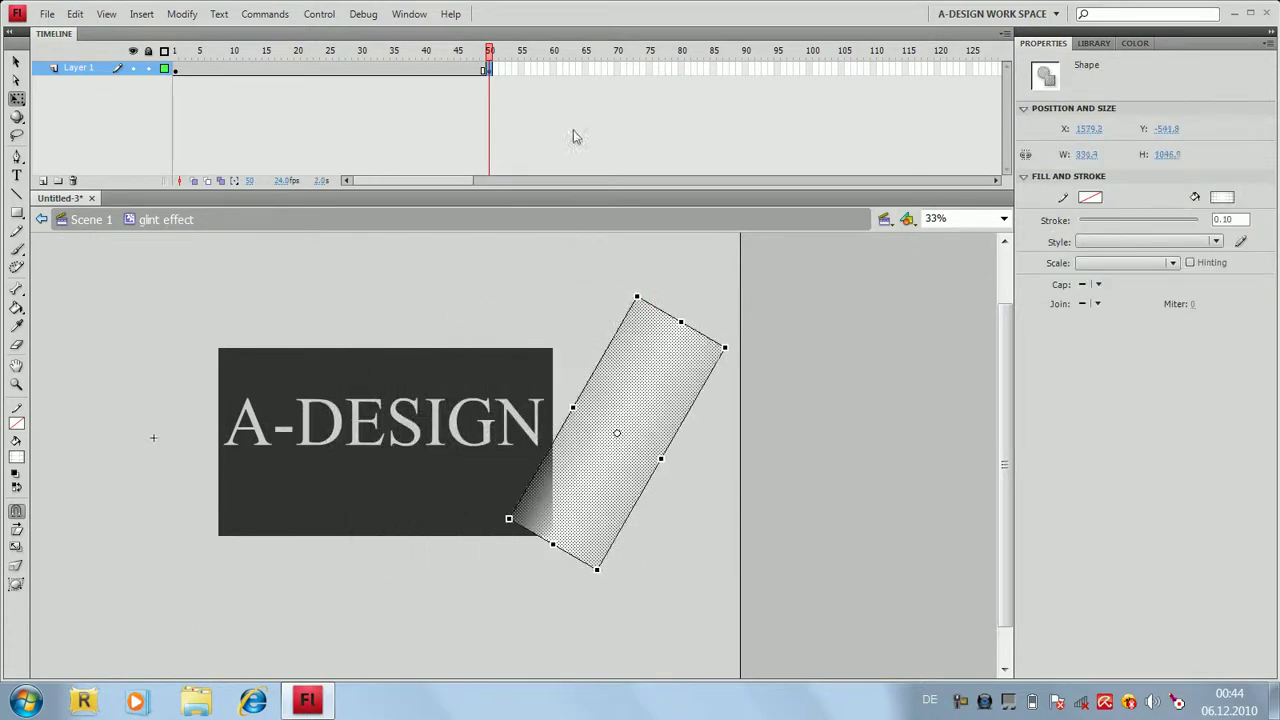
left_click_drag(489, 58, 178, 58)
left_click(138, 330)
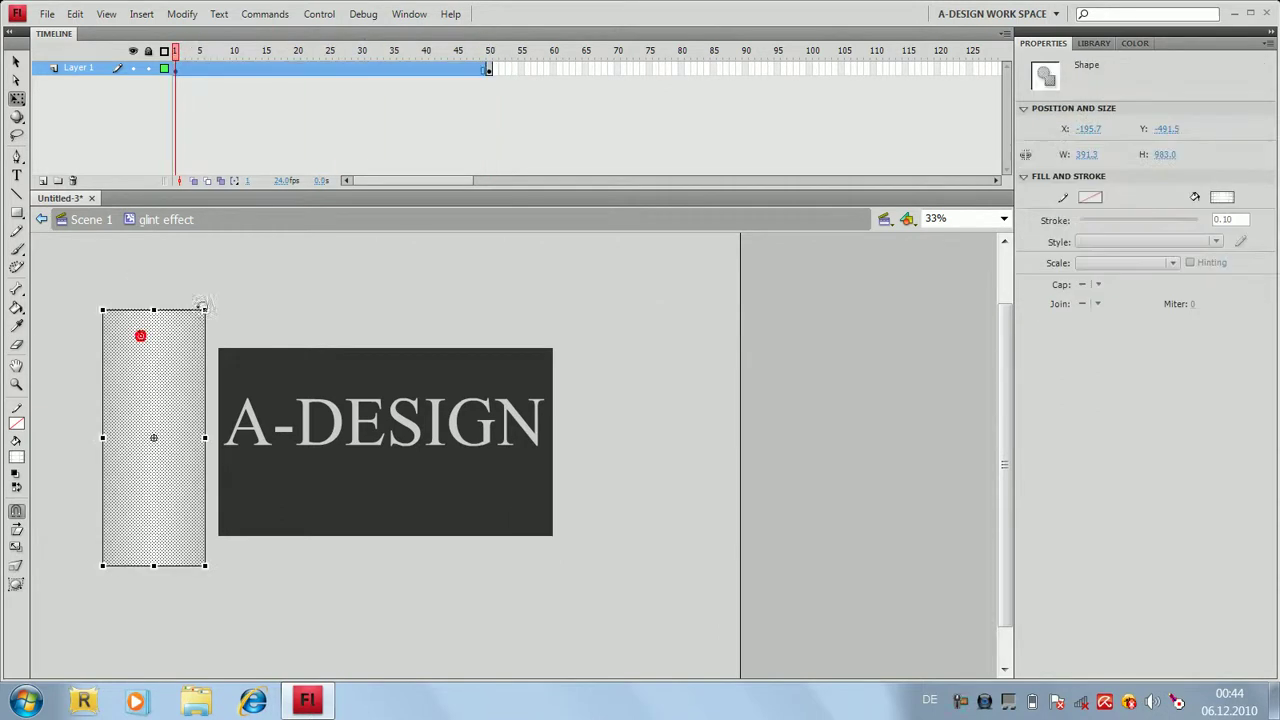
left_click_drag(205, 303, 265, 330)
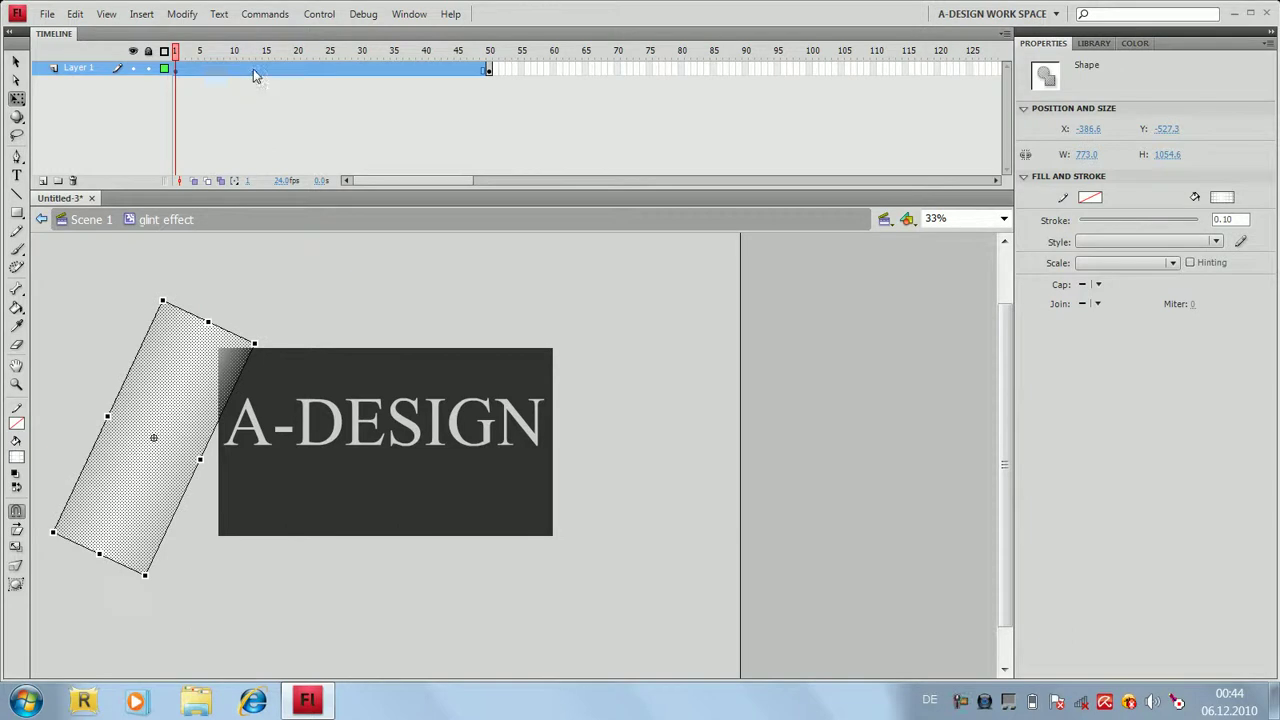
Step: Create a classic tween between frames 1 and 50 of the glint effect clip and scrub through the animation
right_click(256, 78)
left_click(324, 120)
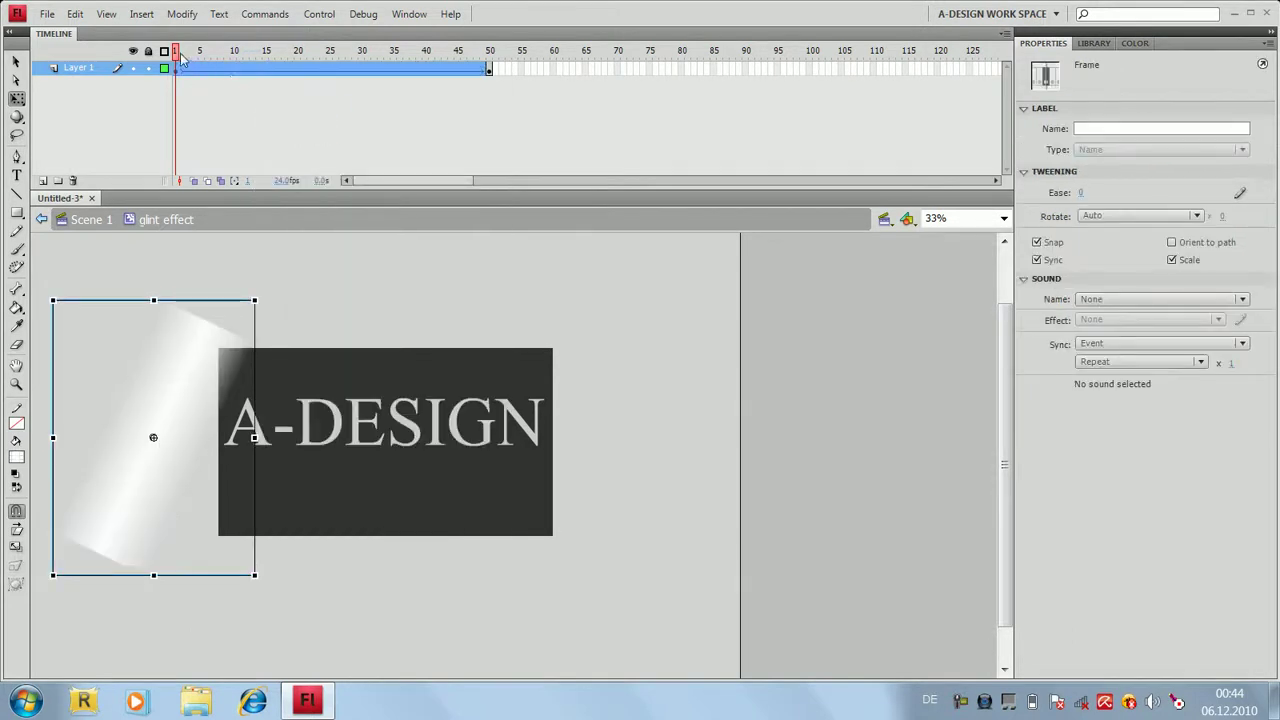
left_click_drag(177, 57, 532, 94)
Step: Test the movie to preview the sweeping glint, close the preview and return to Scene 1
left_click(320, 14)
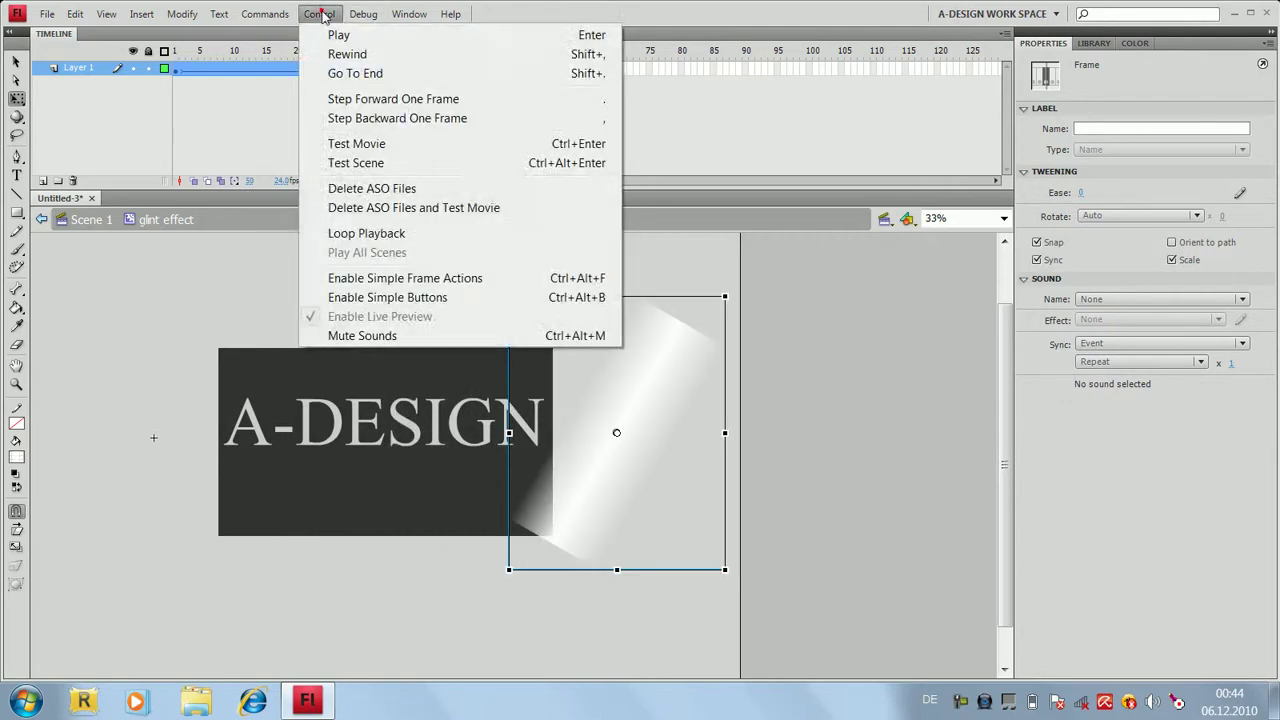
left_click(347, 146)
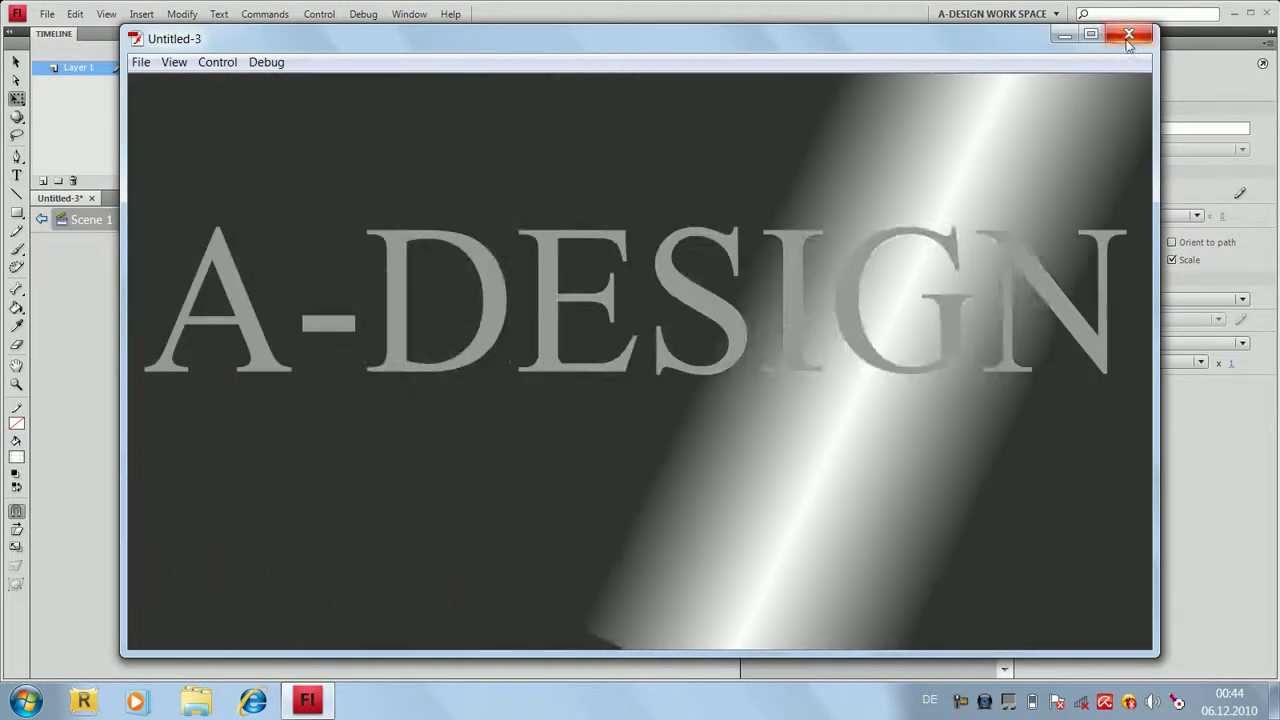
left_click(1128, 38)
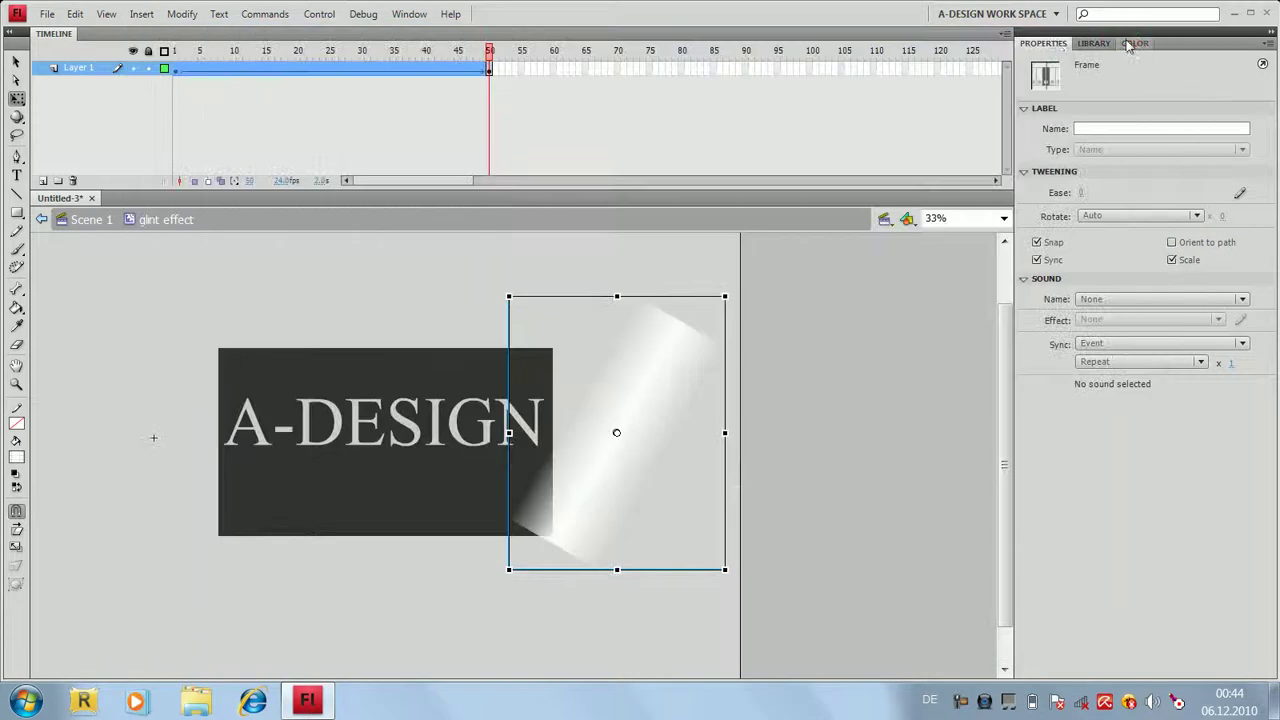
left_click(104, 219)
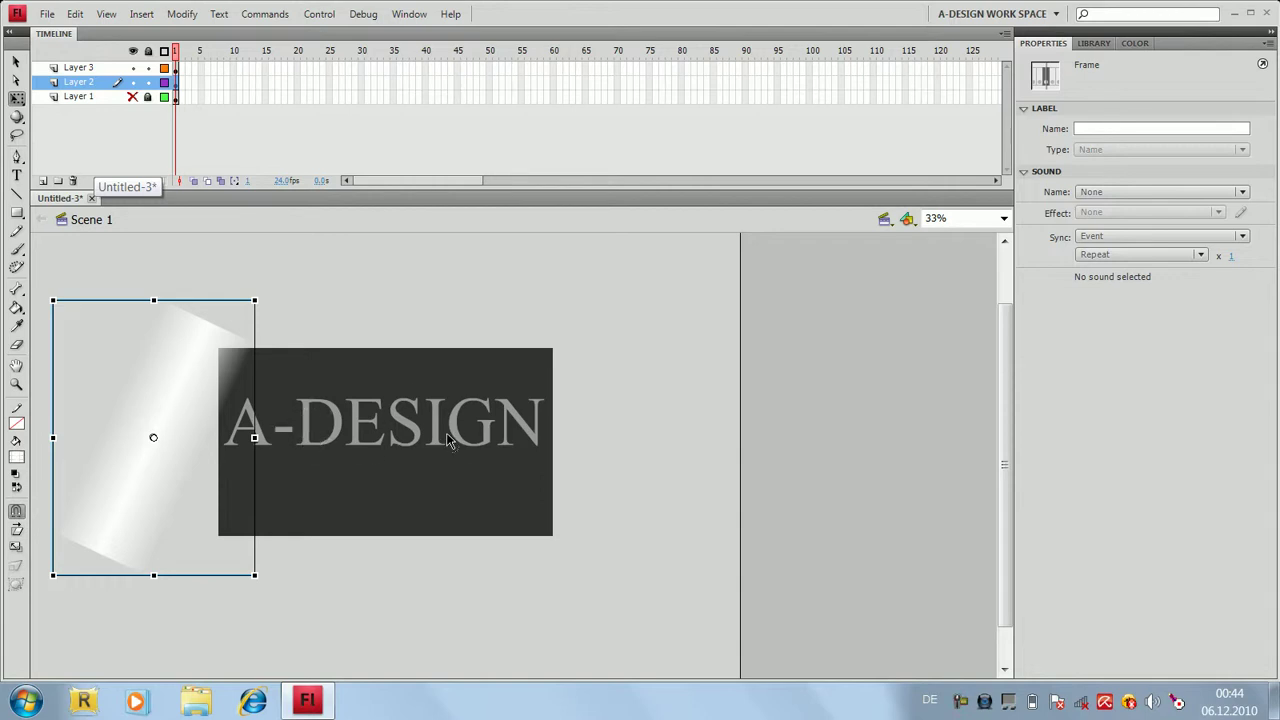
right_click(84, 68)
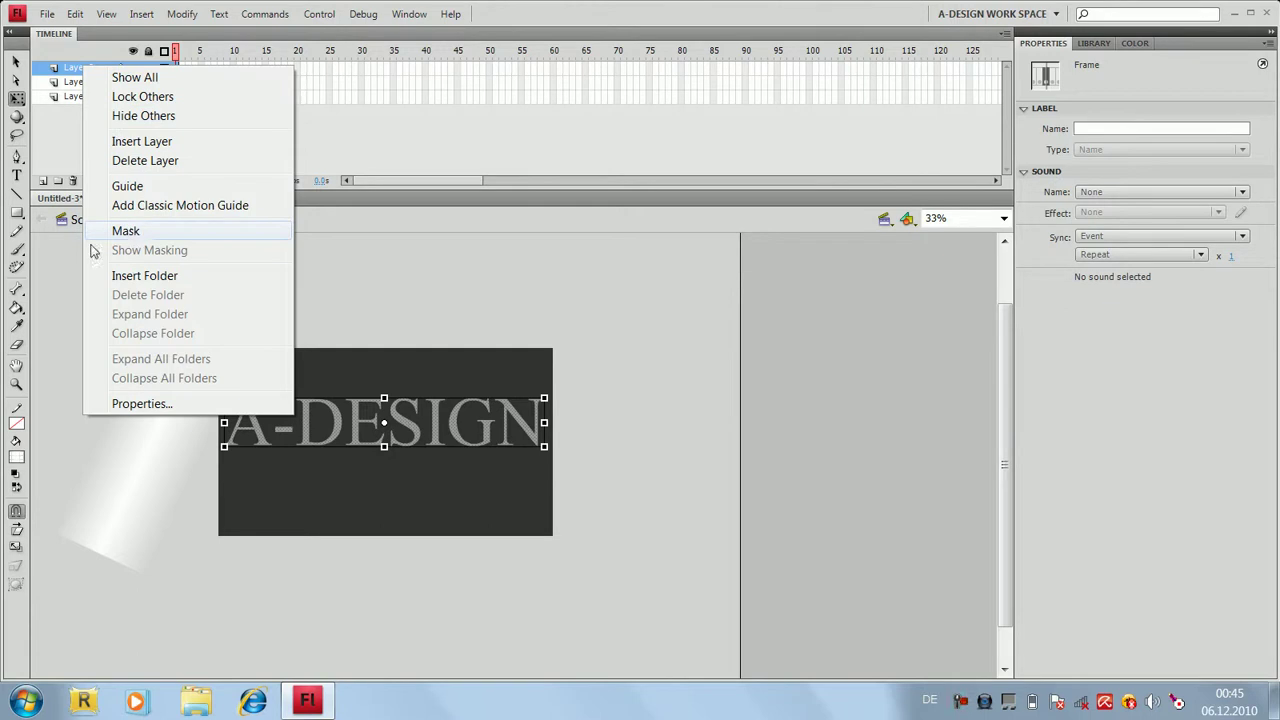
left_click(63, 274)
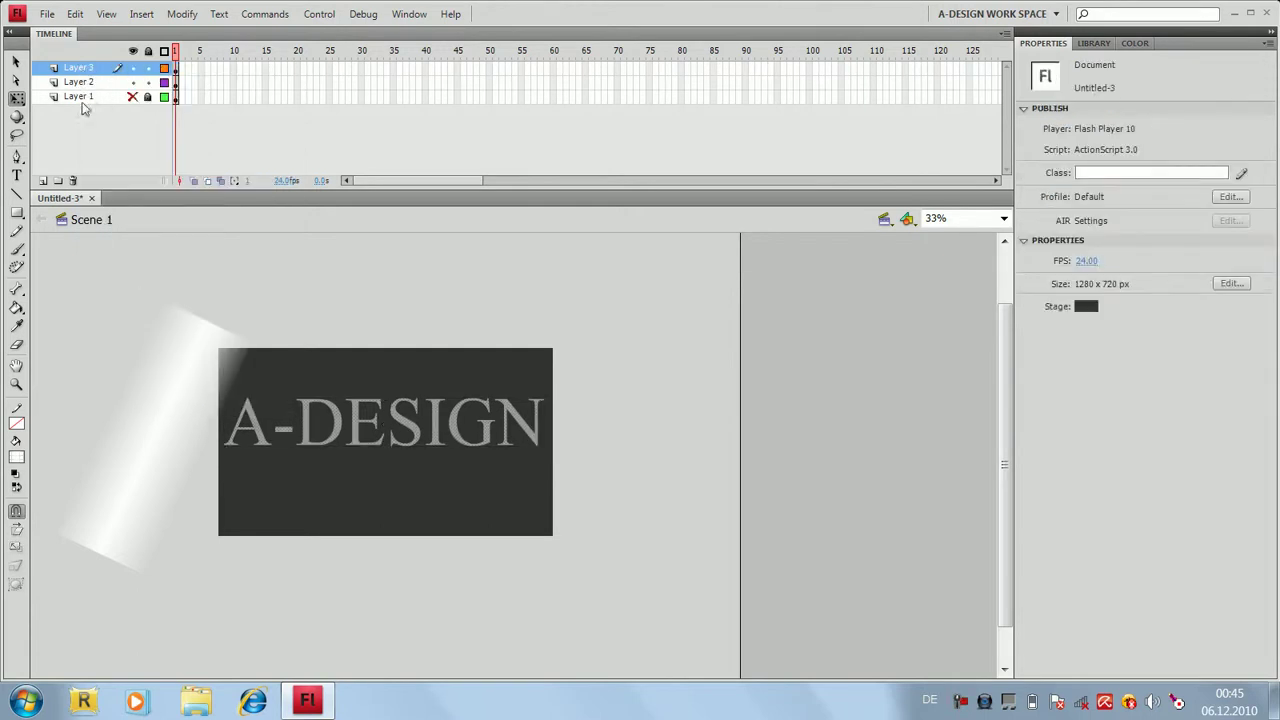
left_click(140, 100)
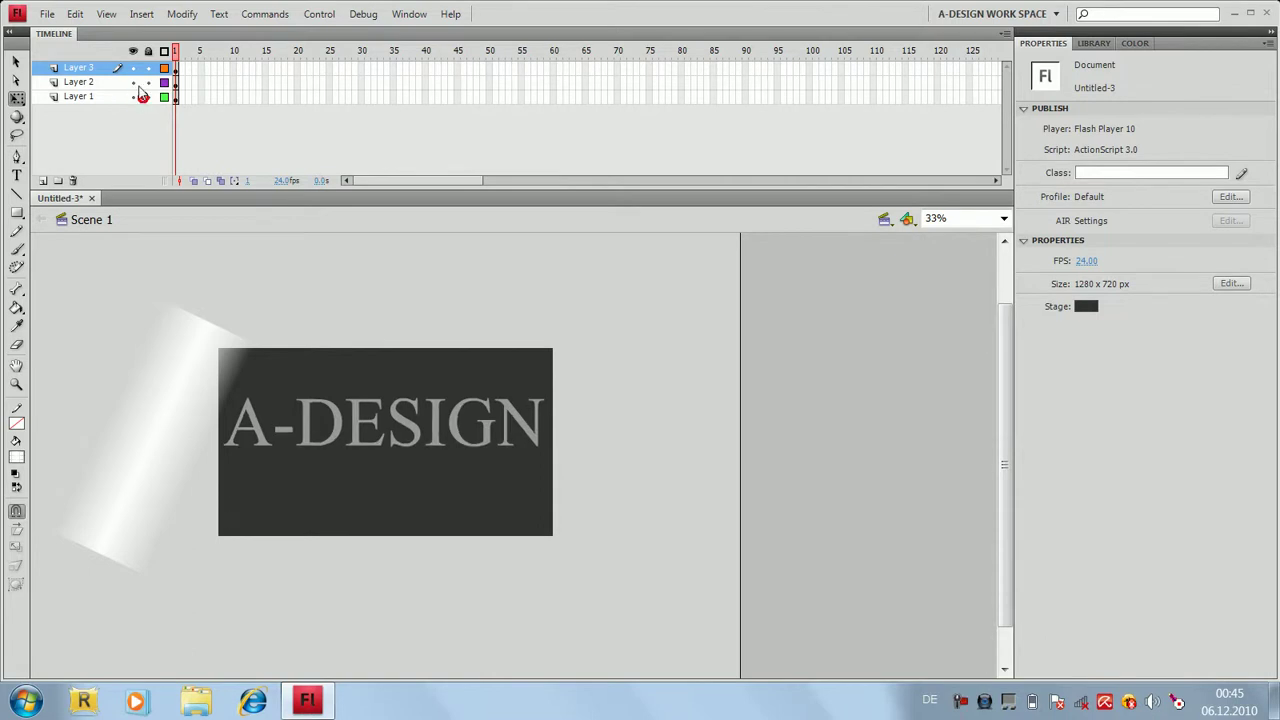
left_click(133, 96)
left_click(148, 96)
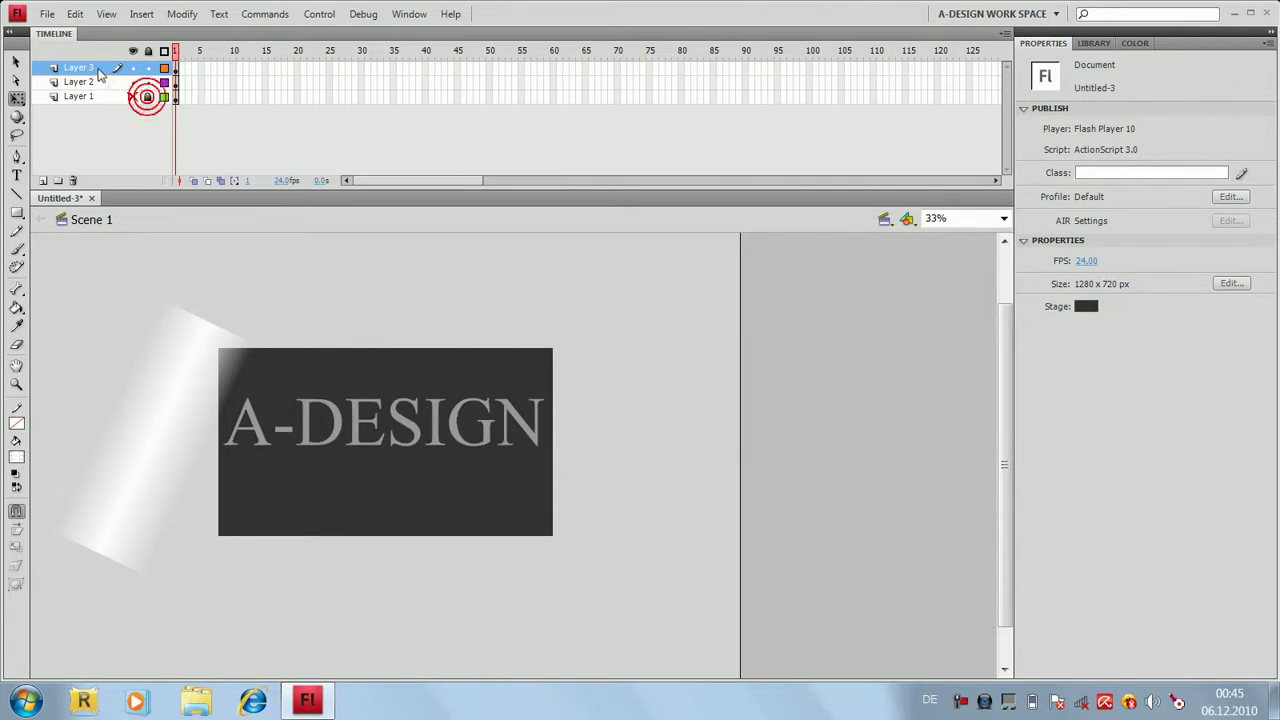
Step: Turn Layer 3 into a mask for Layer 2 and make the original text on Layer 1 visible
right_click(88, 72)
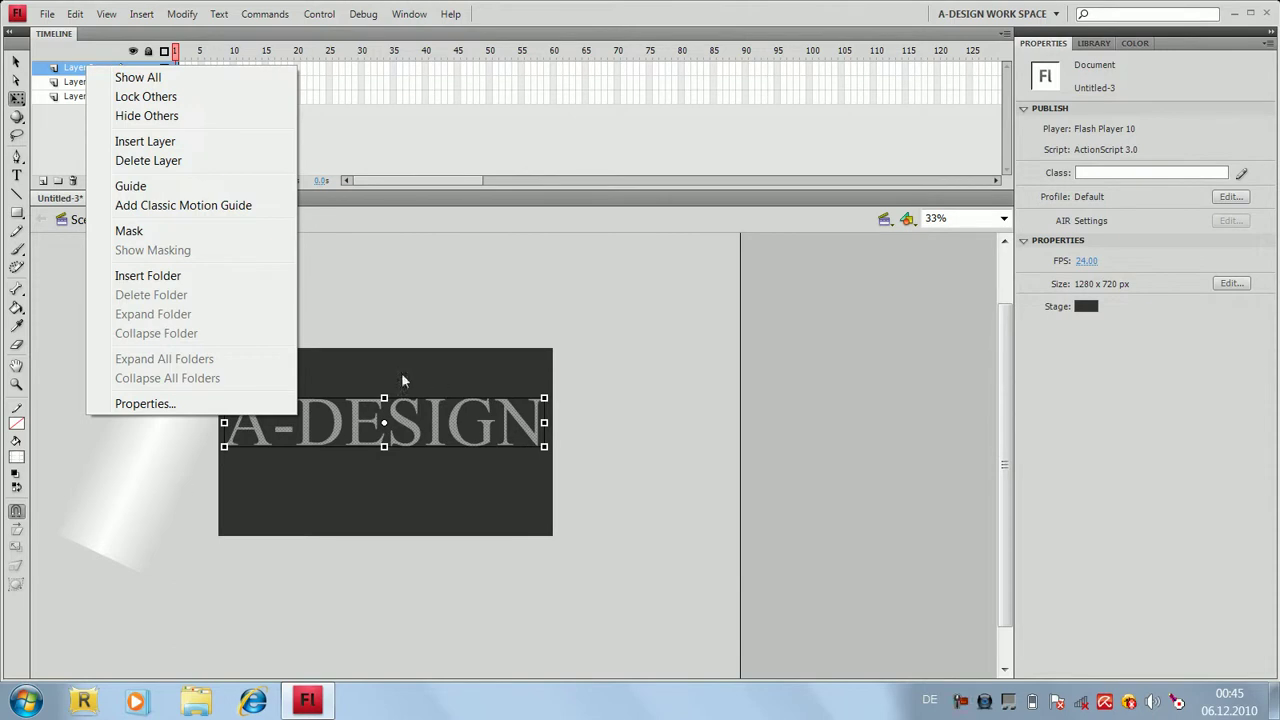
left_click(148, 232)
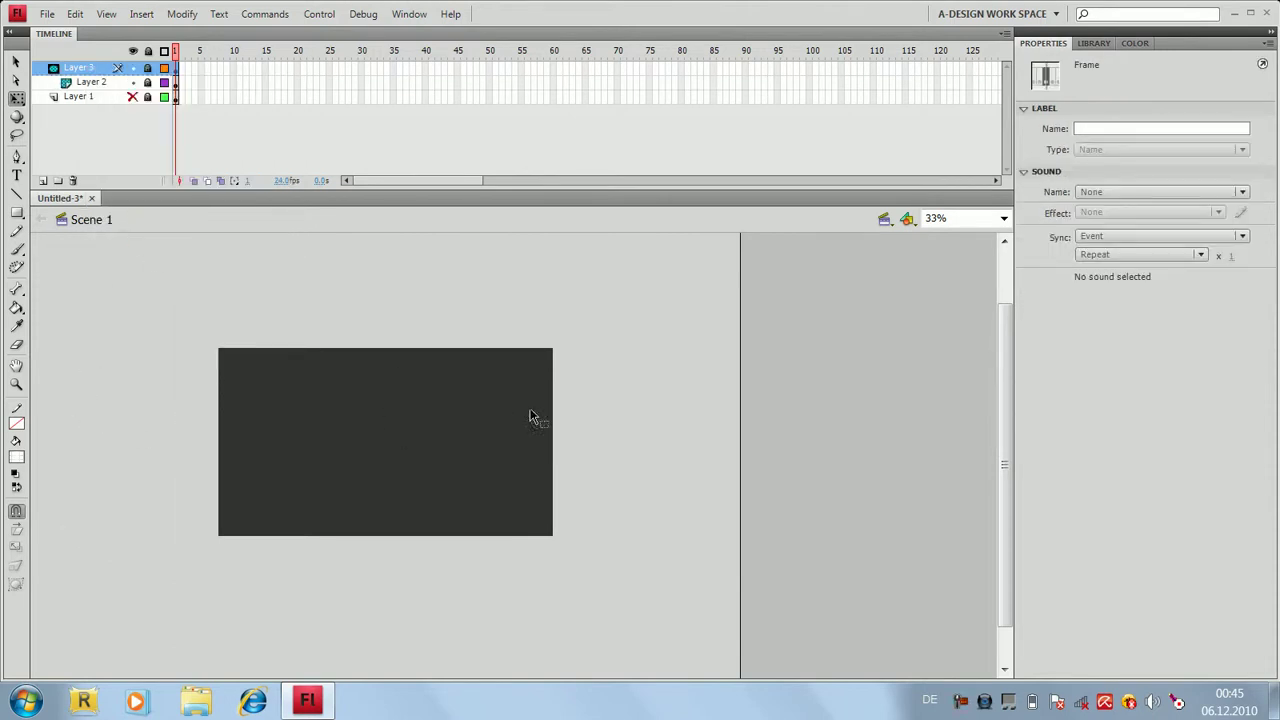
left_click(133, 98)
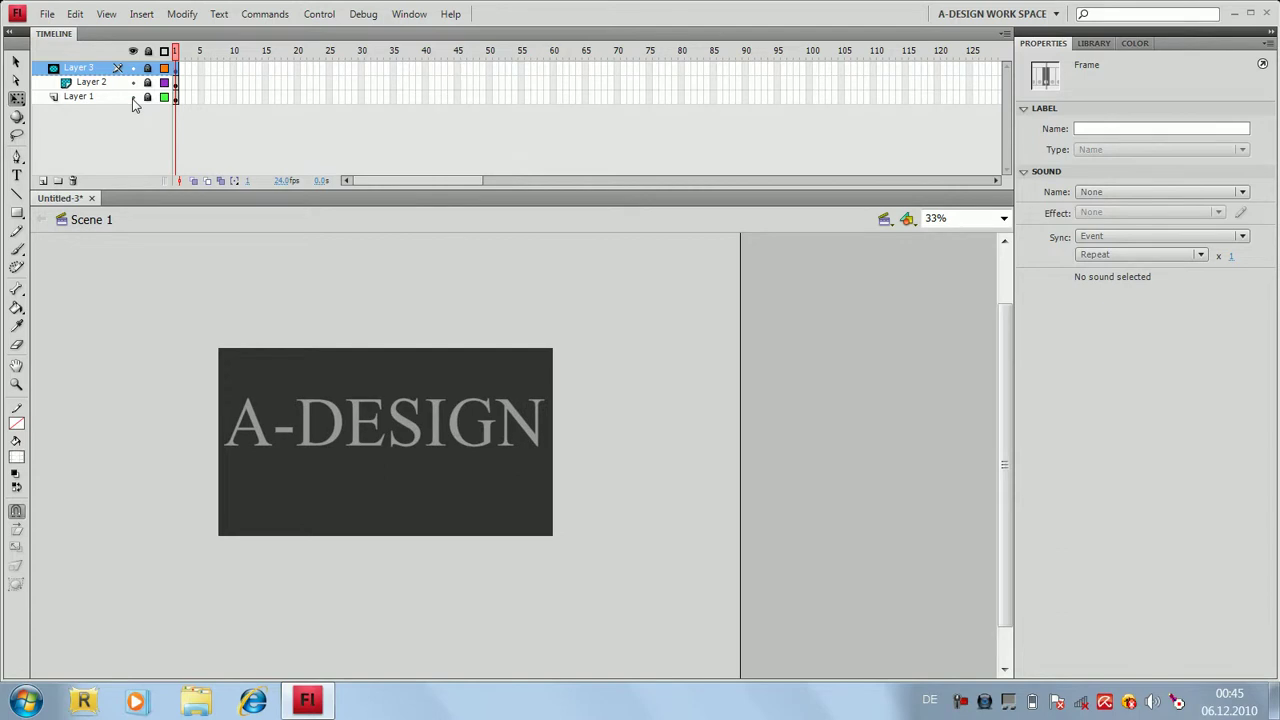
Step: Test the movie to preview the glint masked by the A-DESIGN letters, and close the preview
left_click(319, 14)
left_click(358, 145)
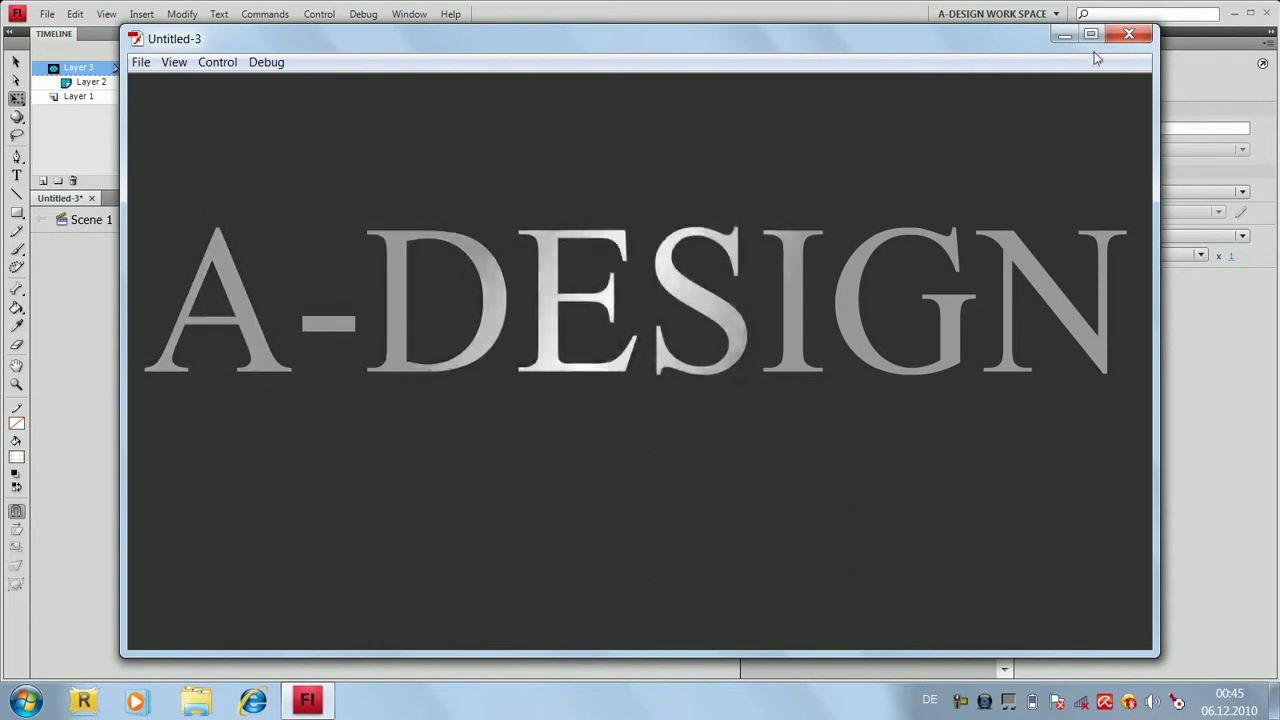
left_click(1129, 34)
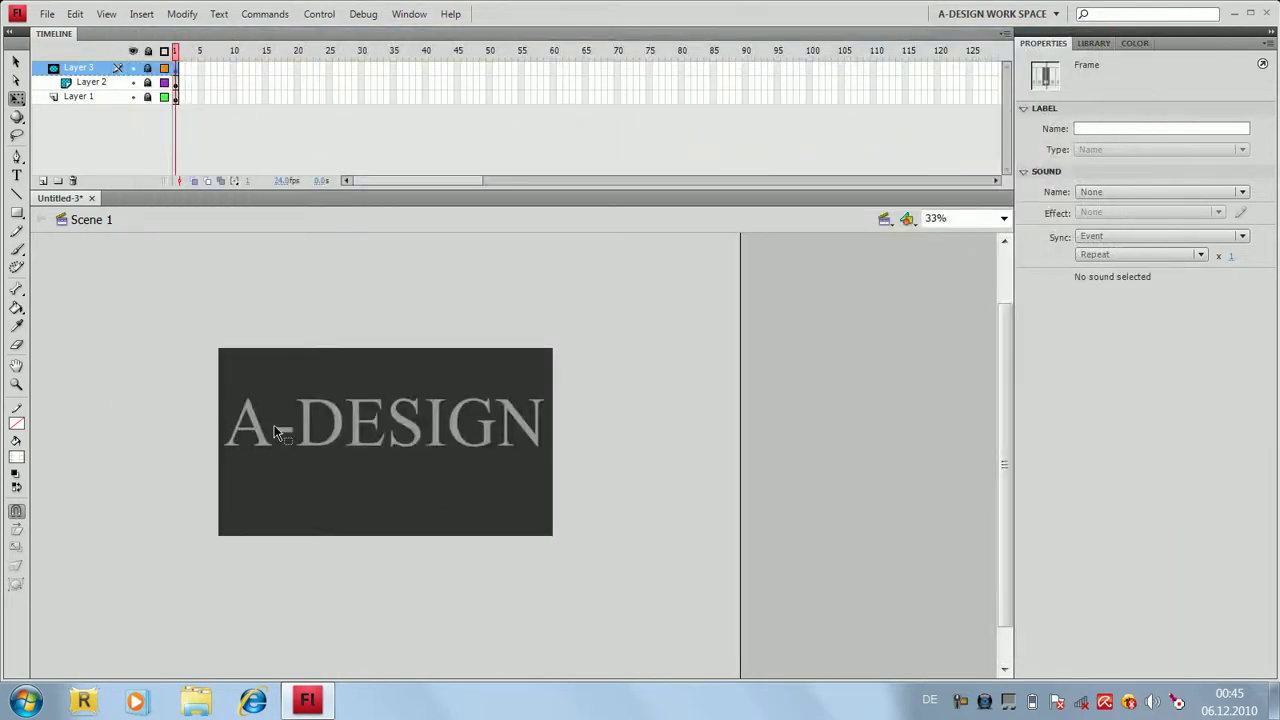
Step: Unlock Layer 1 and change the colour of its entire A-DESIGN text to black (#000000)
left_click(202, 474)
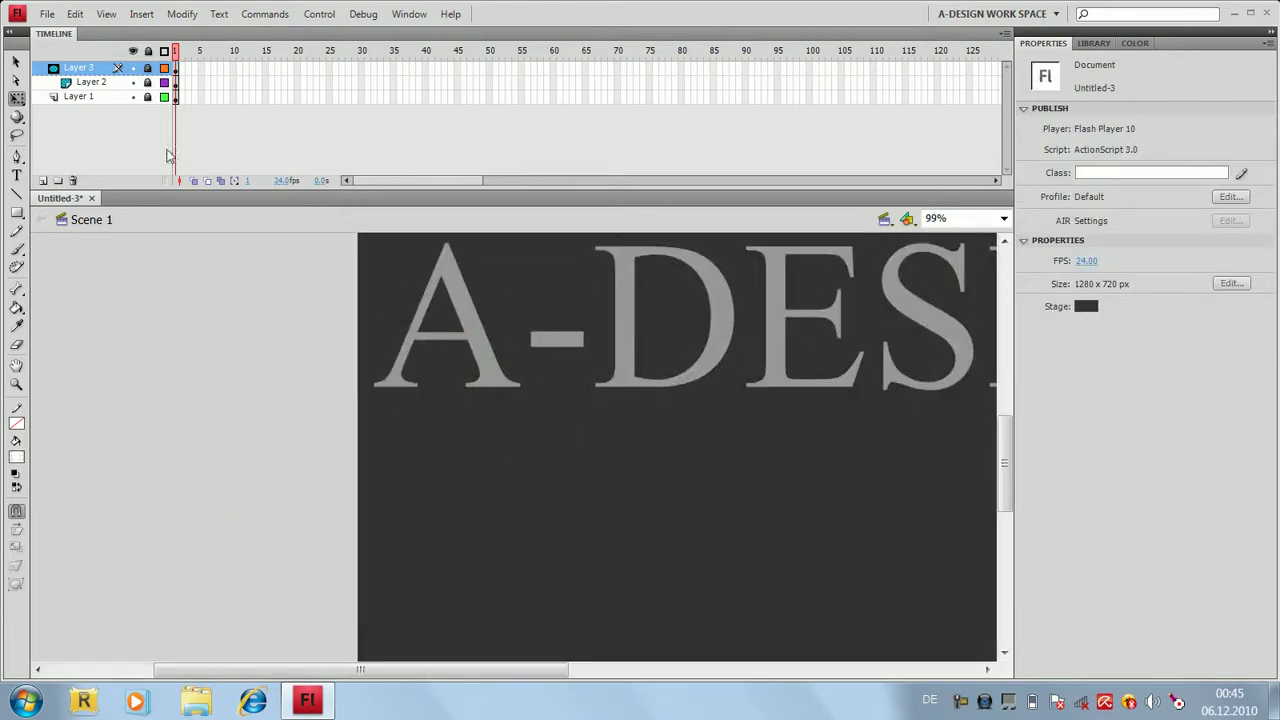
left_click(133, 97)
double_click(484, 362)
key("ctrl+a")
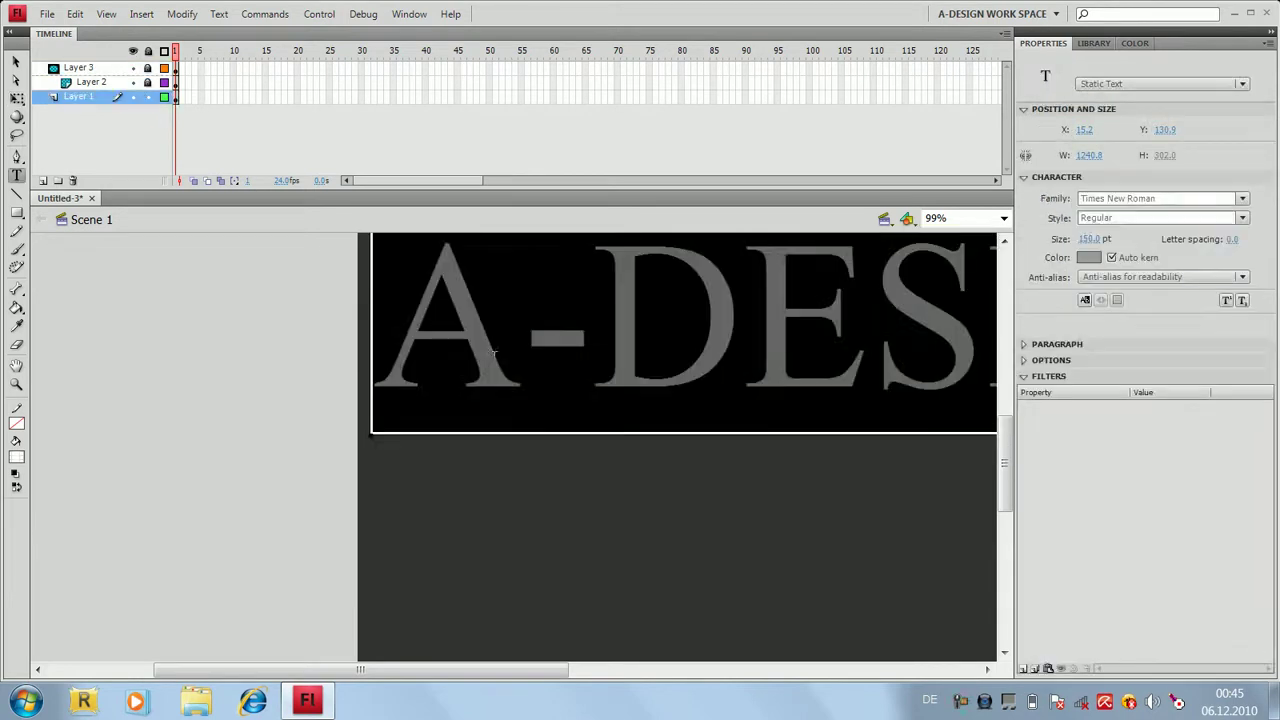
left_click(1085, 258)
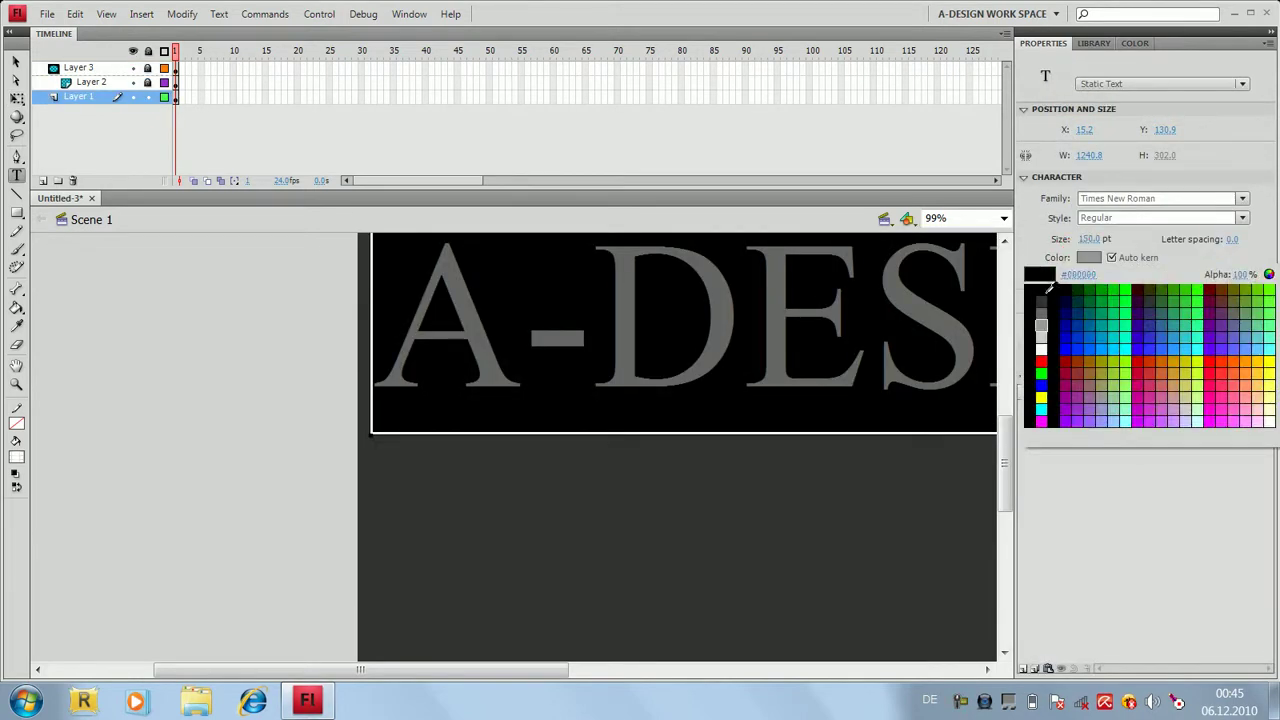
left_click(1046, 283)
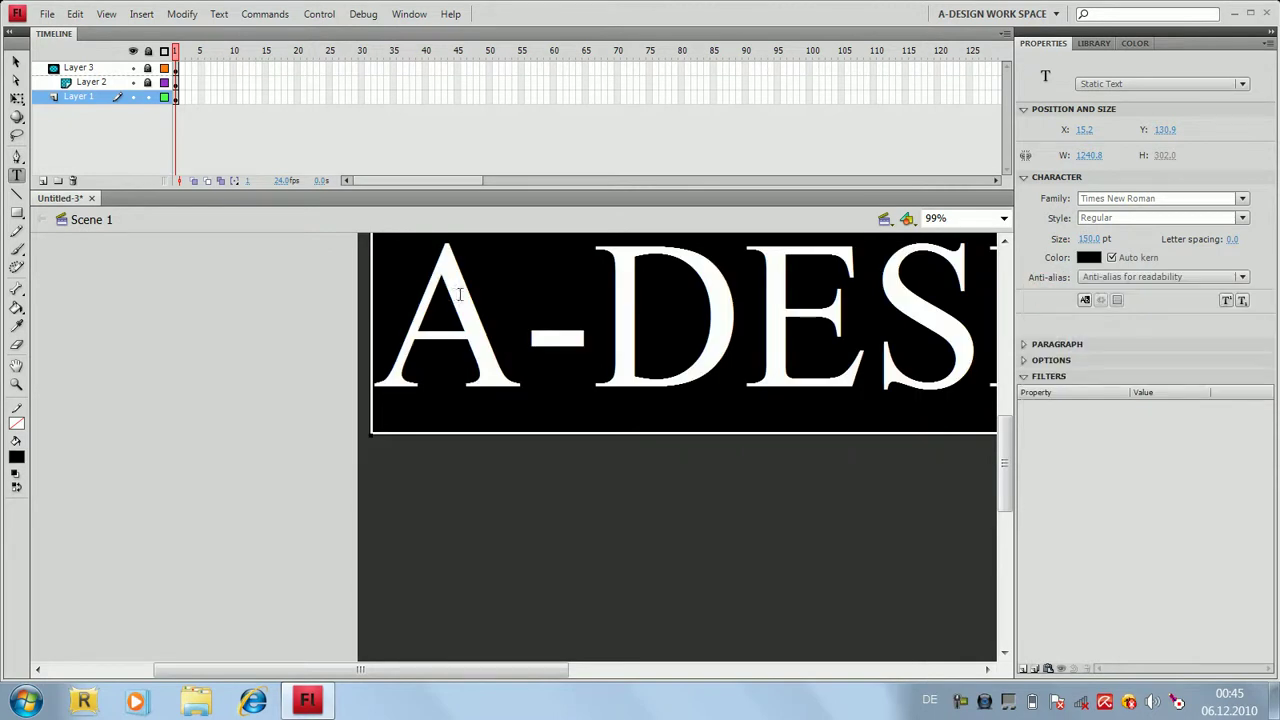
key("Escape")
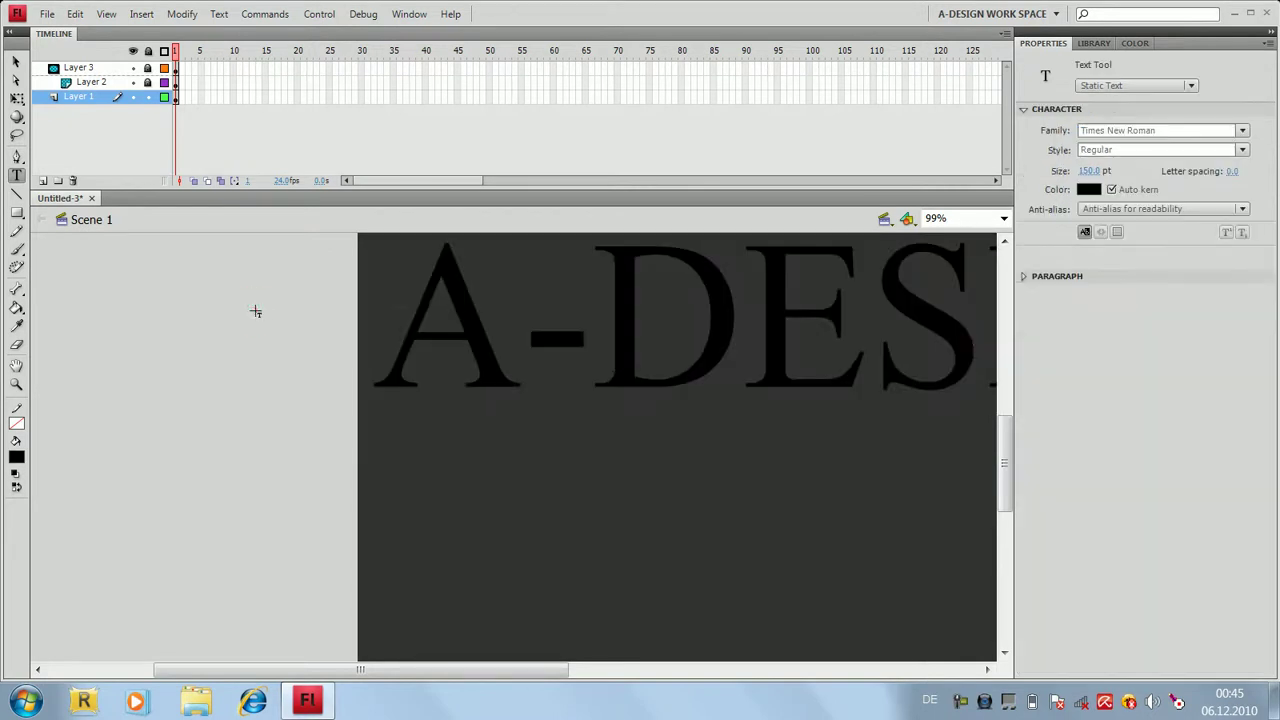
Step: Test the movie with the black text and maximise the preview window
key("ctrl+Return")
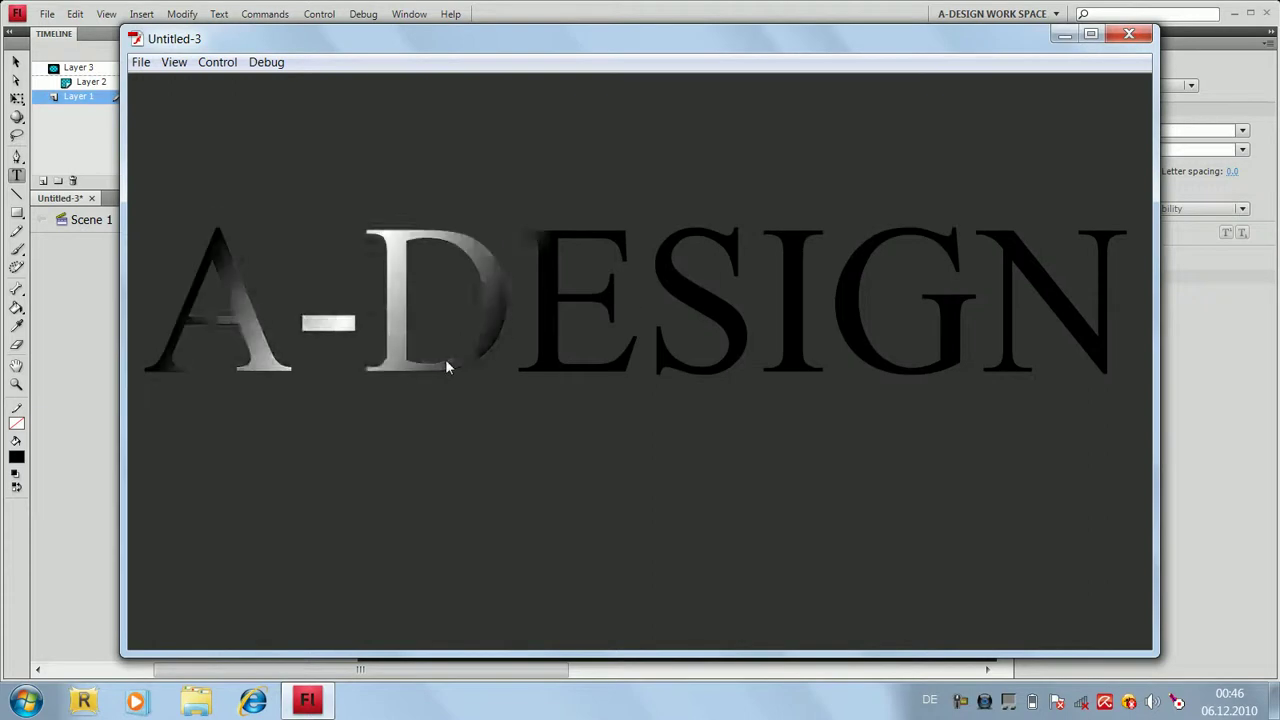
left_click(1090, 34)
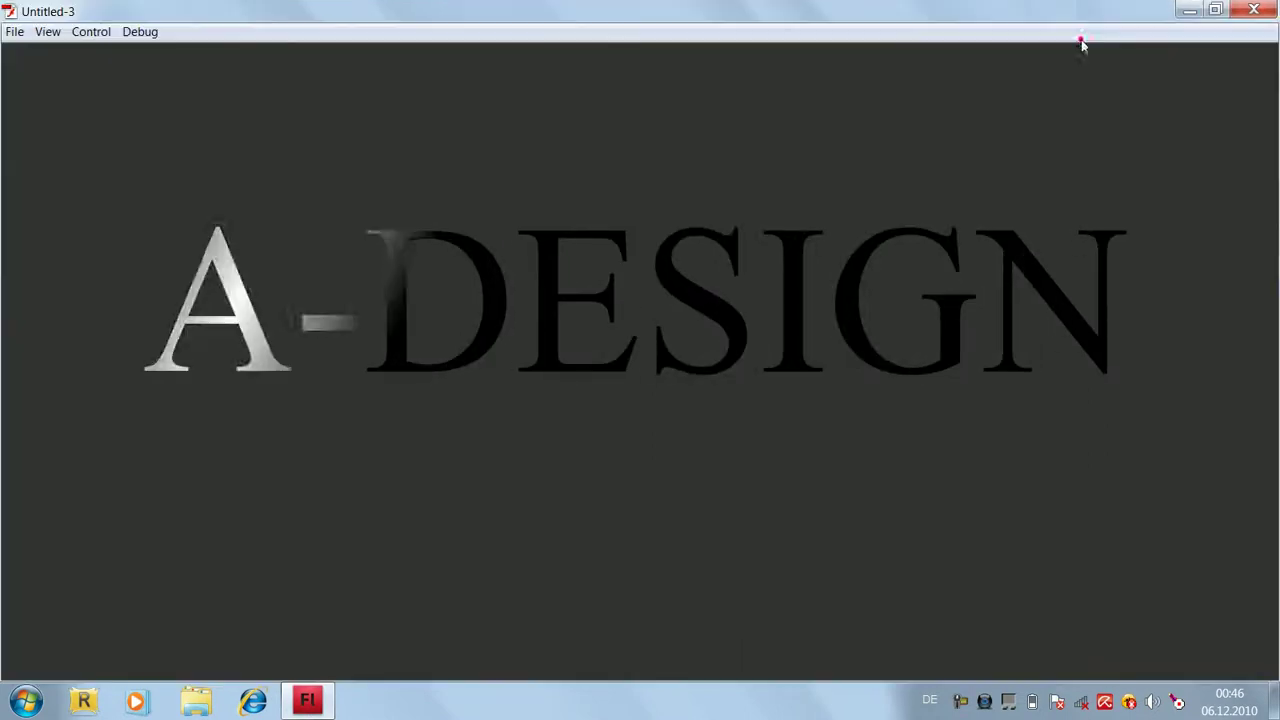